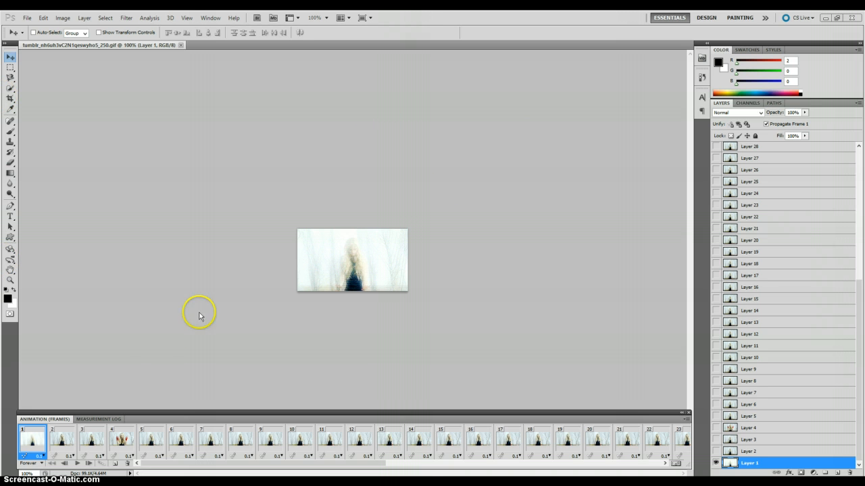
# Step: Preview the GIF animation once and return to its first frame
pyautogui.click(77, 464)
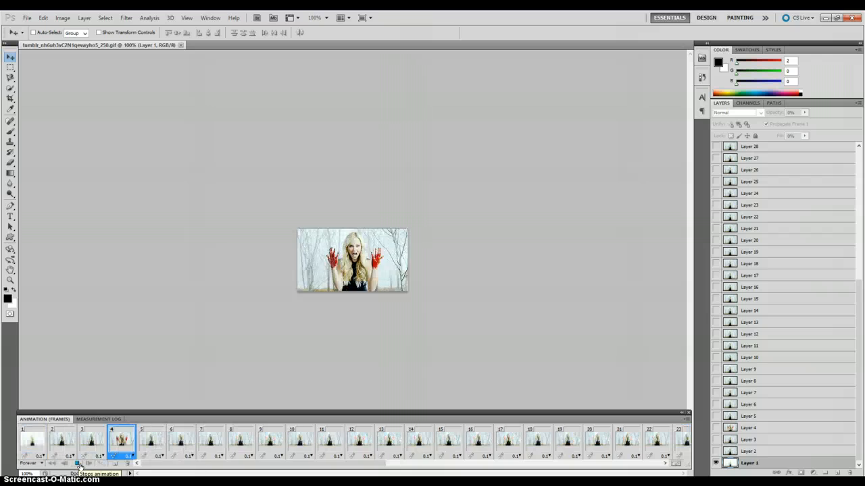
pyautogui.click(78, 466)
pyautogui.click(32, 441)
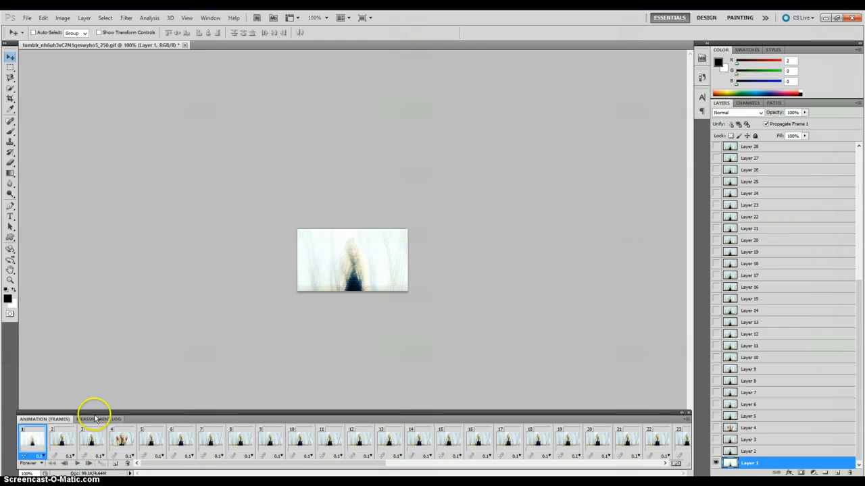
# Step: Select all layers of the GIF from Layer 1 to Layer 48
pyautogui.moveTo(852, 409); pyautogui.dragTo(858, 275)
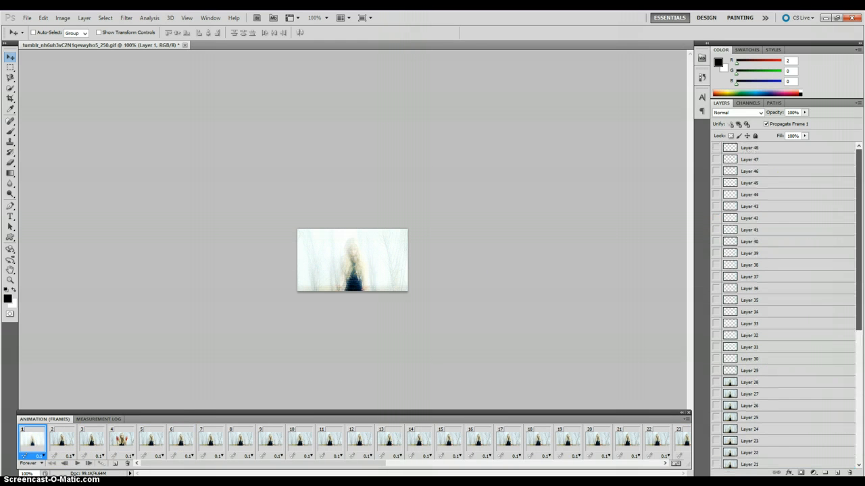
pyautogui.keyDown('shift'); pyautogui.click(763, 152); pyautogui.keyUp('shift')
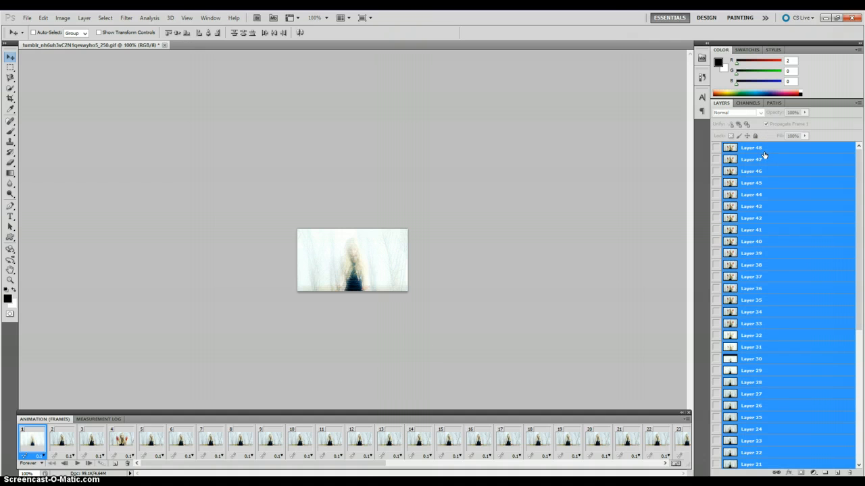
pyautogui.click(672, 180)
# Step: Create a new blank document 135 pixels wide and 205 pixels high with a white background
pyautogui.click(28, 17)
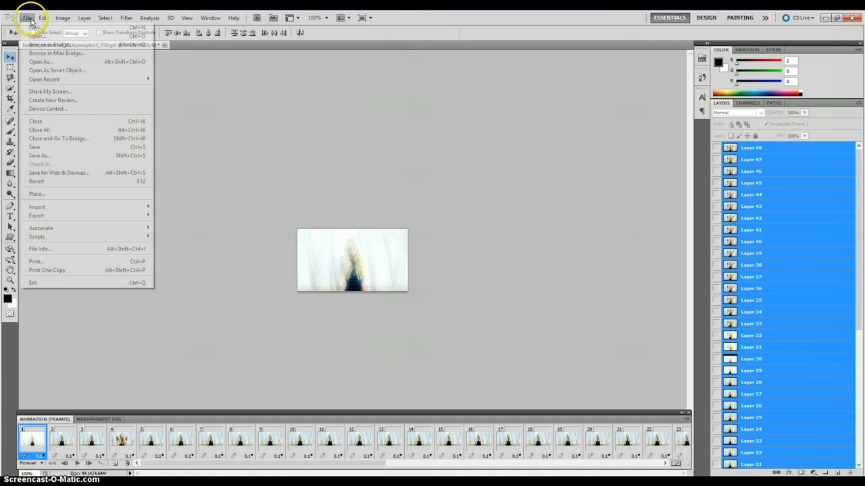
pyautogui.click(37, 28)
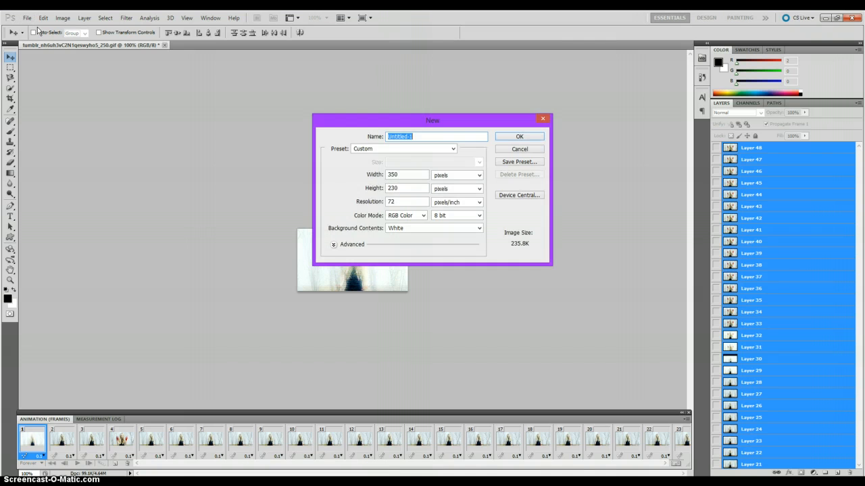
pyautogui.click(404, 175)
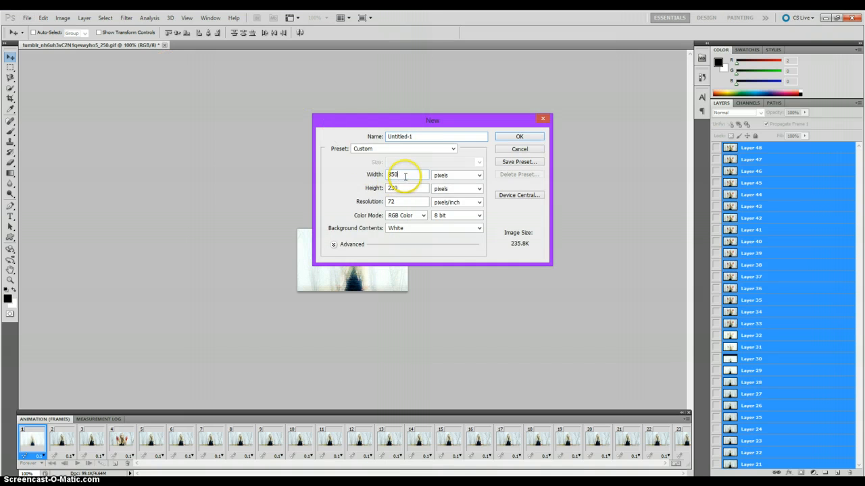
pyautogui.write('135')
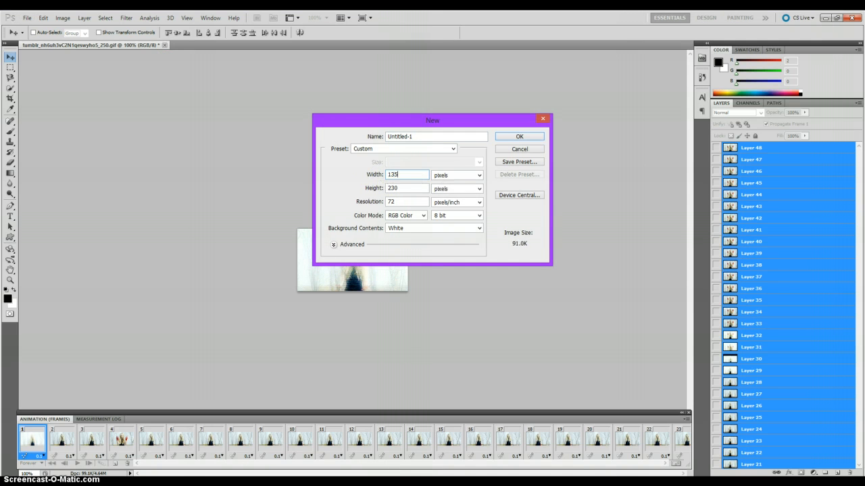
pyautogui.write('205')
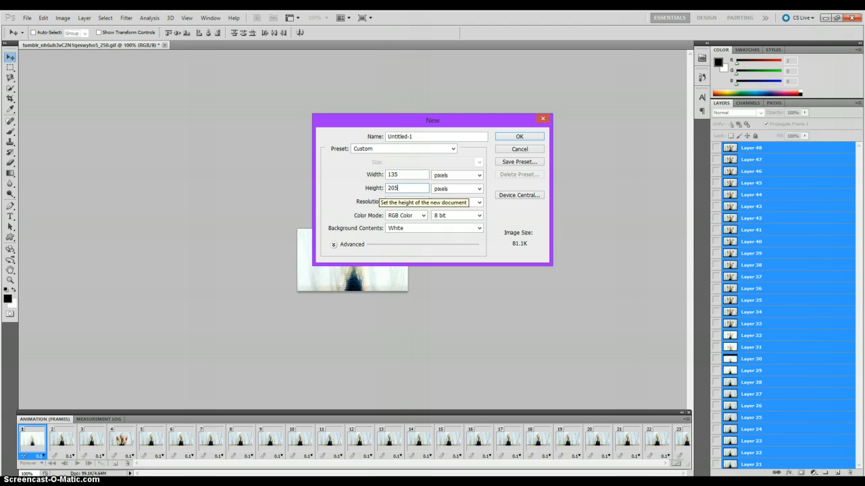
pyautogui.click(512, 135)
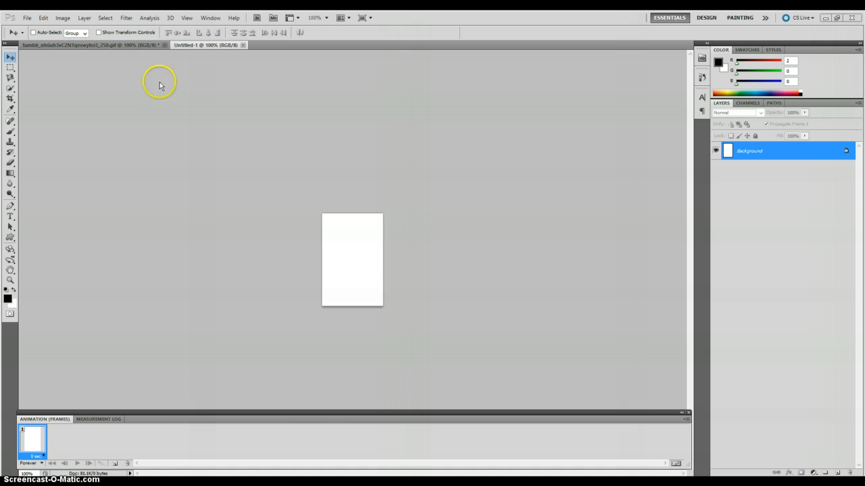
# Step: Return to the GIF document, preview its animation and delete frames 14 to 26
pyautogui.click(112, 45)
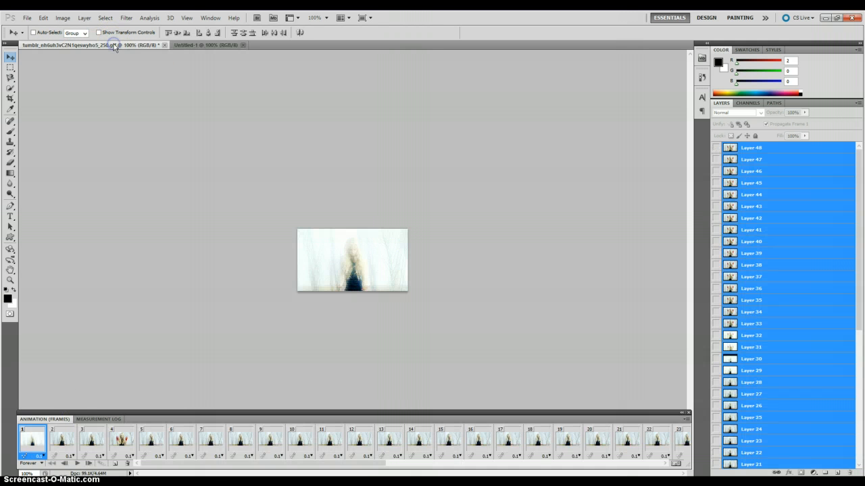
pyautogui.click(78, 464)
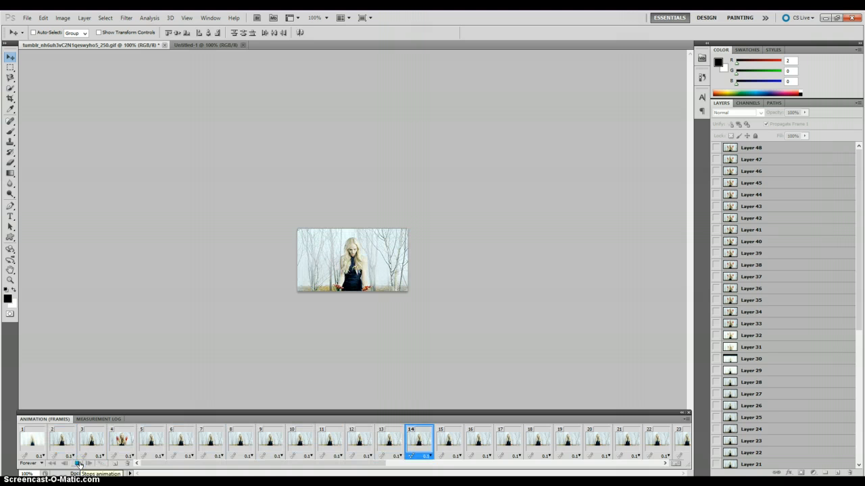
pyautogui.click(79, 465)
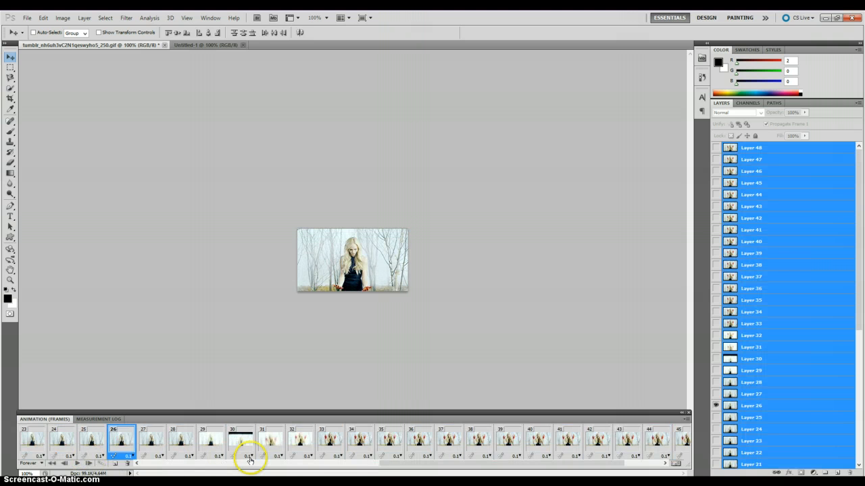
pyautogui.moveTo(425, 465); pyautogui.dragTo(252, 465)
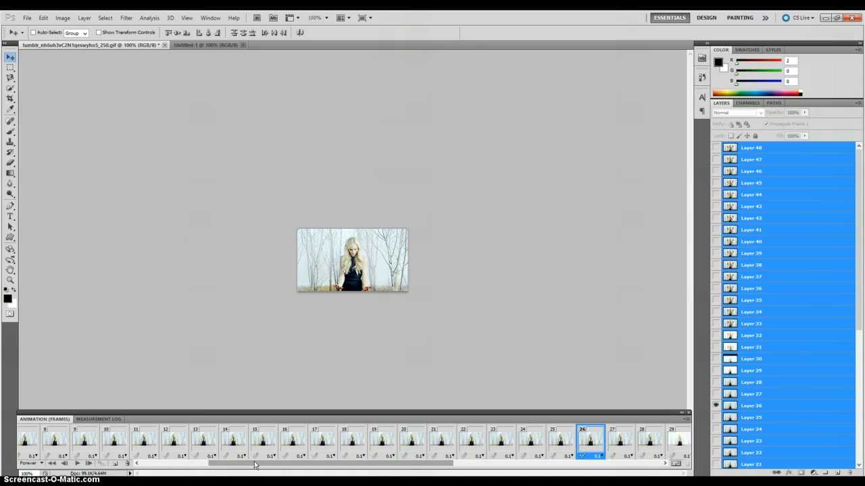
pyautogui.moveTo(159, 442); pyautogui.dragTo(226, 443)
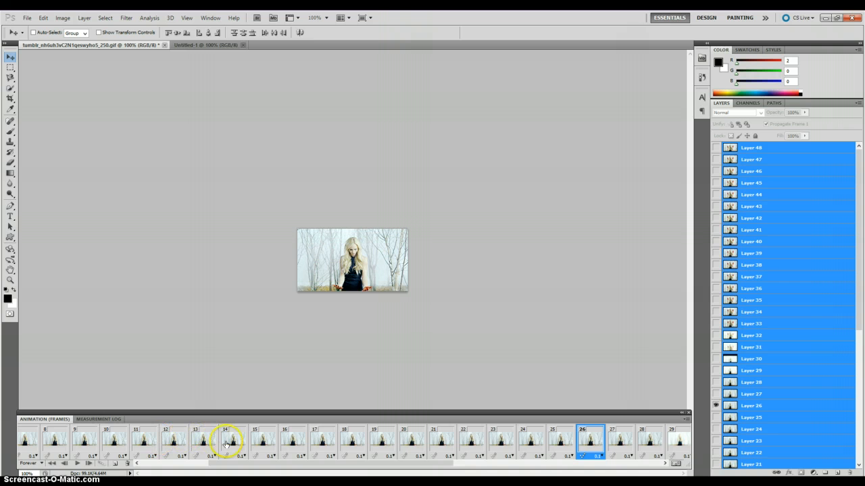
pyautogui.keyDown('shift'); pyautogui.click(231, 443); pyautogui.keyUp('shift')
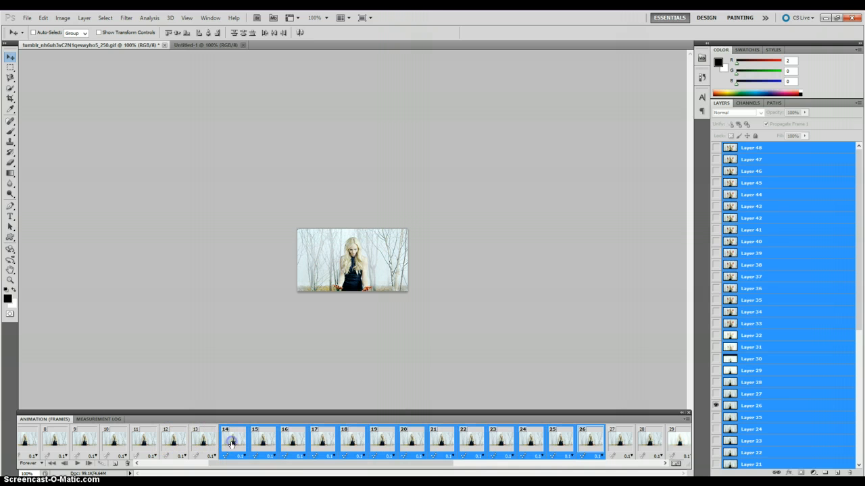
pyautogui.click(129, 465)
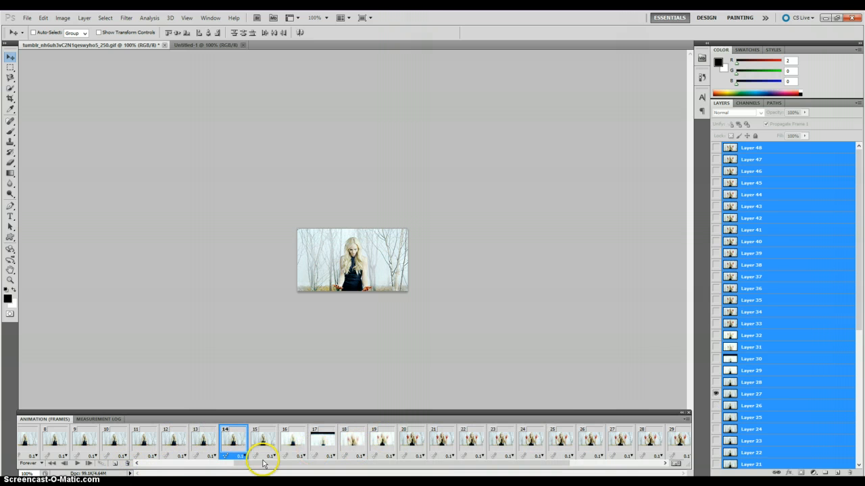
# Step: Try to delete layers 14 to 27 and the emptied frame 14 from the GIF
pyautogui.click(750, 396)
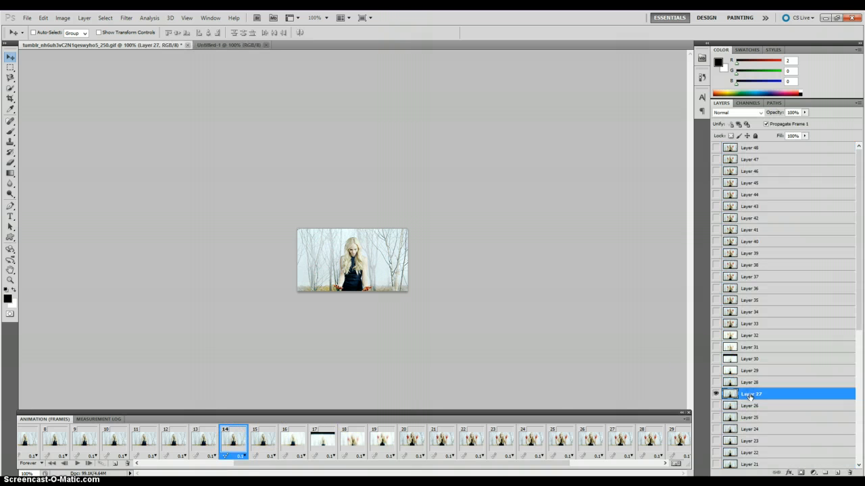
pyautogui.click(266, 448)
pyautogui.click(235, 445)
pyautogui.click(208, 444)
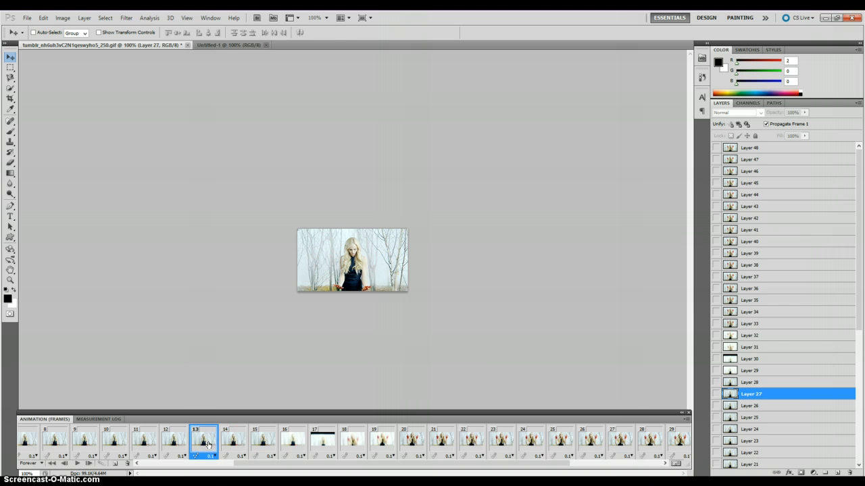
pyautogui.moveTo(857, 315); pyautogui.dragTo(858, 404)
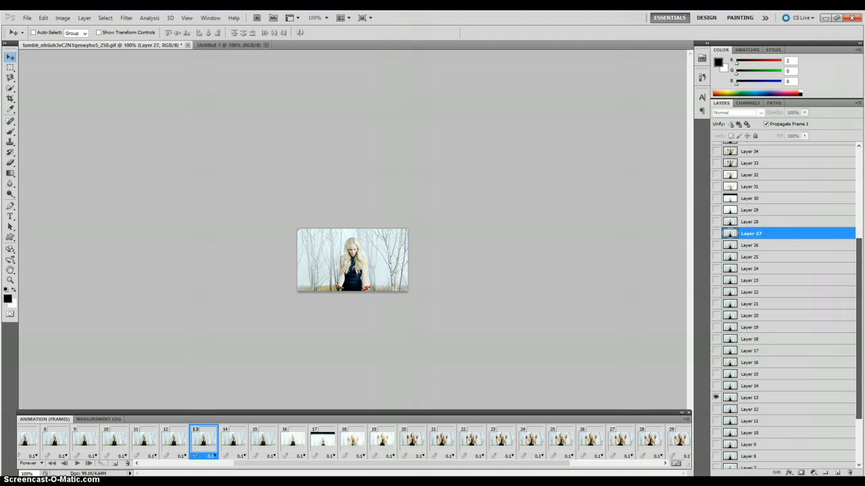
pyautogui.click(235, 446)
pyautogui.click(715, 233)
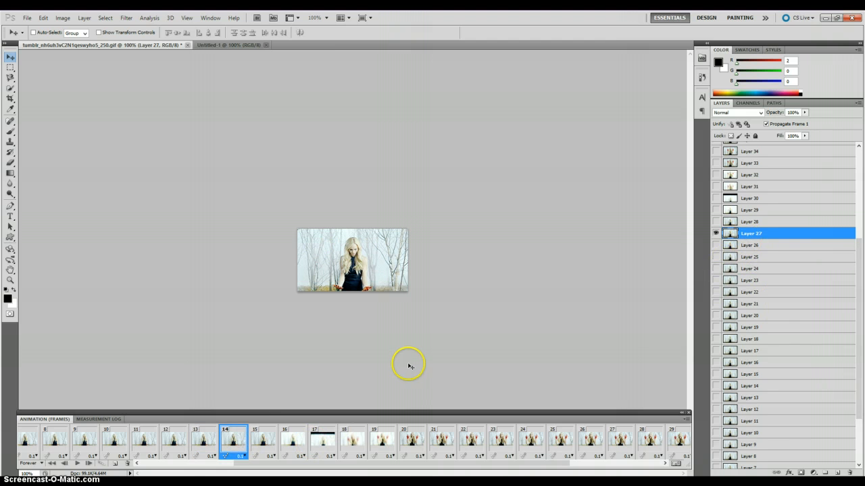
pyautogui.click(200, 446)
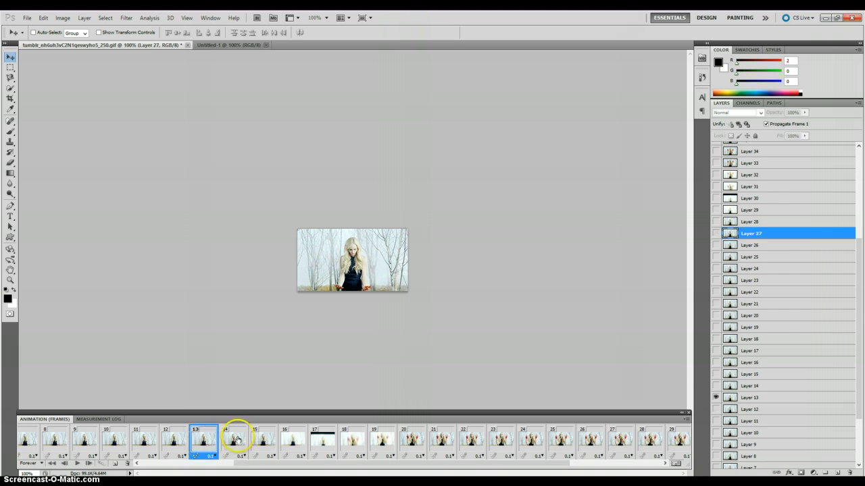
pyautogui.keyDown('shift'); pyautogui.click(767, 386); pyautogui.keyUp('shift')
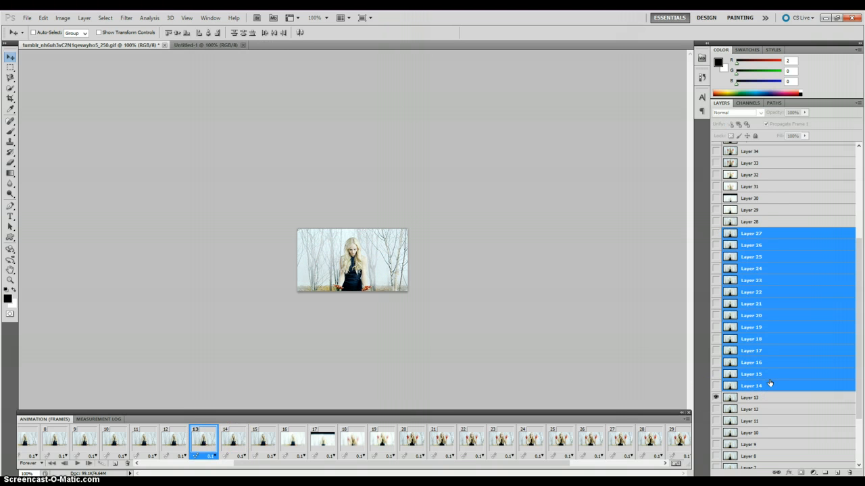
pyautogui.press('Delete')
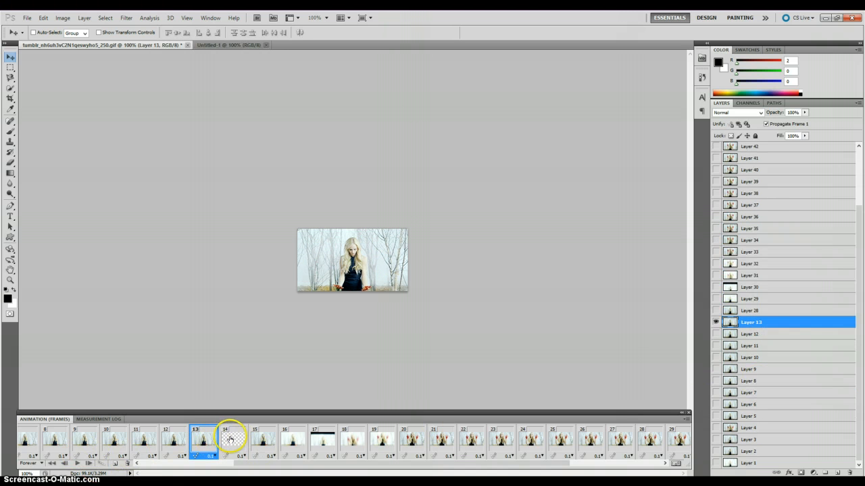
pyautogui.click(230, 437)
pyautogui.press('Delete')
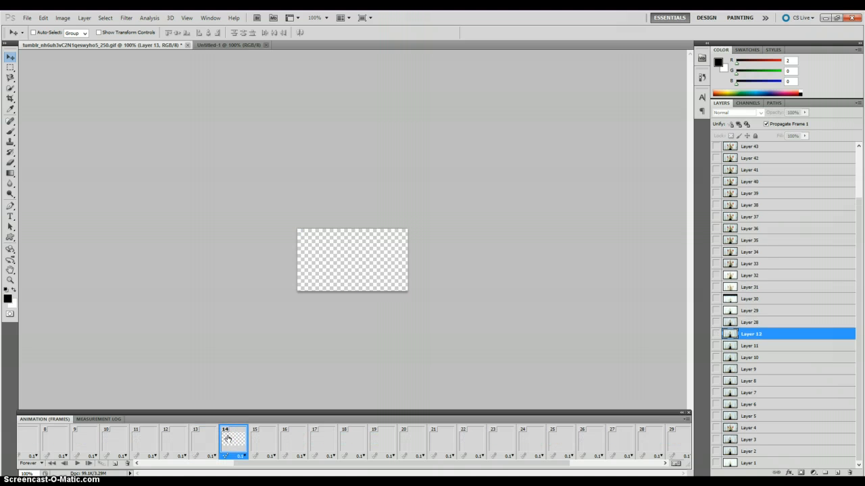
# Step: Undo the layer deletions, stepping back to the state right after the animation frames were removed
pyautogui.click(43, 18)
pyautogui.click(50, 44)
pyautogui.click(42, 18)
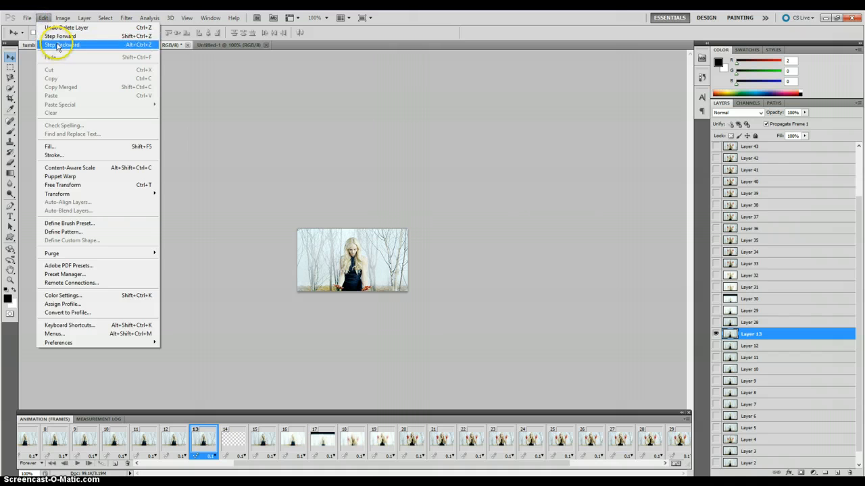
pyautogui.click(58, 45)
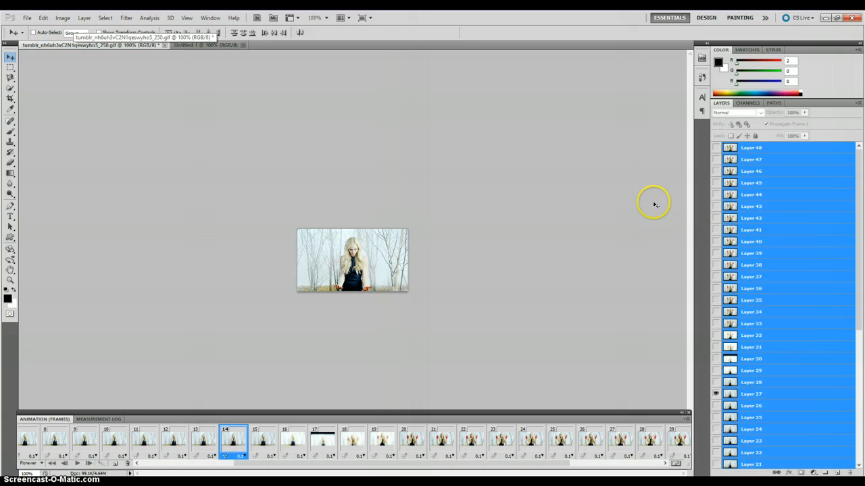
# Step: Delete layers 14 to 26, which belong to the removed frames, while keeping Layer 27
pyautogui.moveTo(855, 286); pyautogui.dragTo(861, 419)
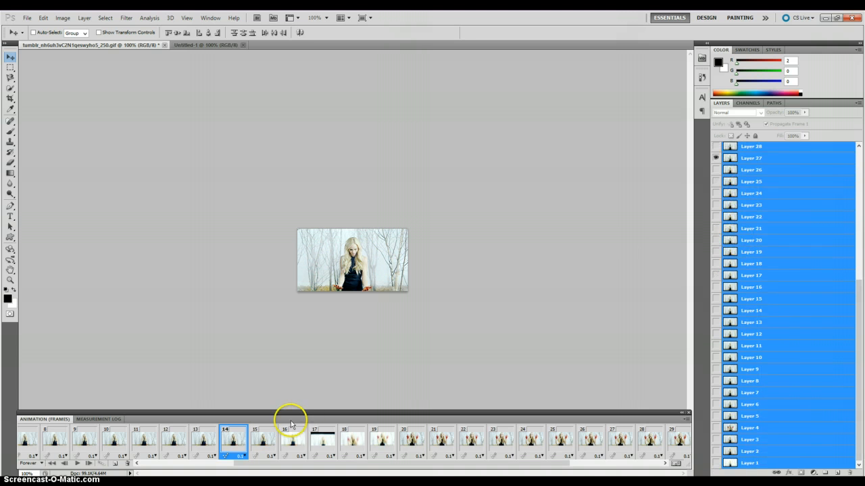
pyautogui.click(749, 158)
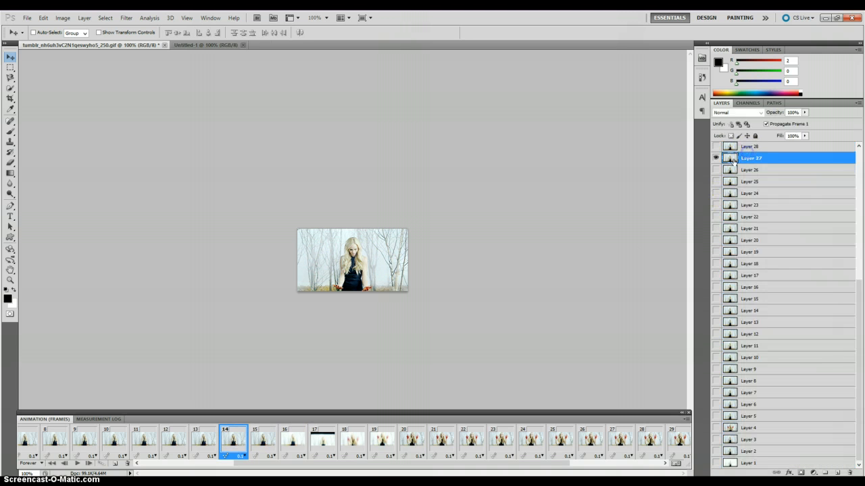
pyautogui.click(204, 439)
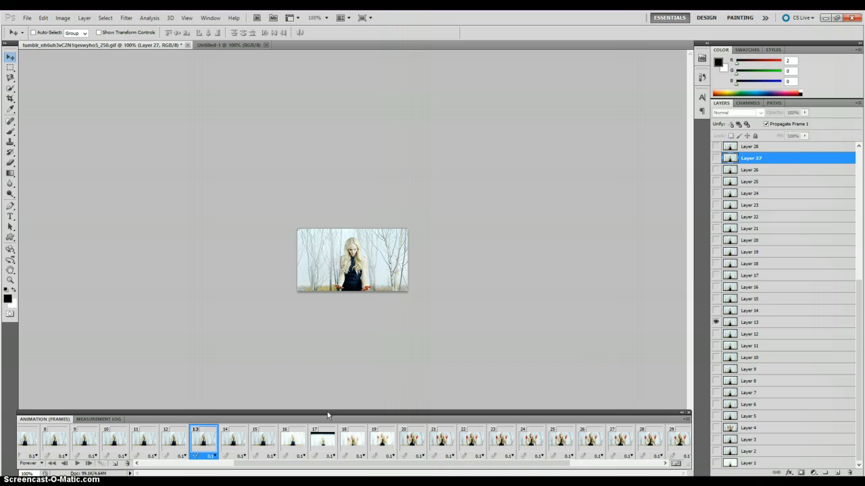
pyautogui.keyDown('shift'); pyautogui.click(755, 311); pyautogui.keyUp('shift')
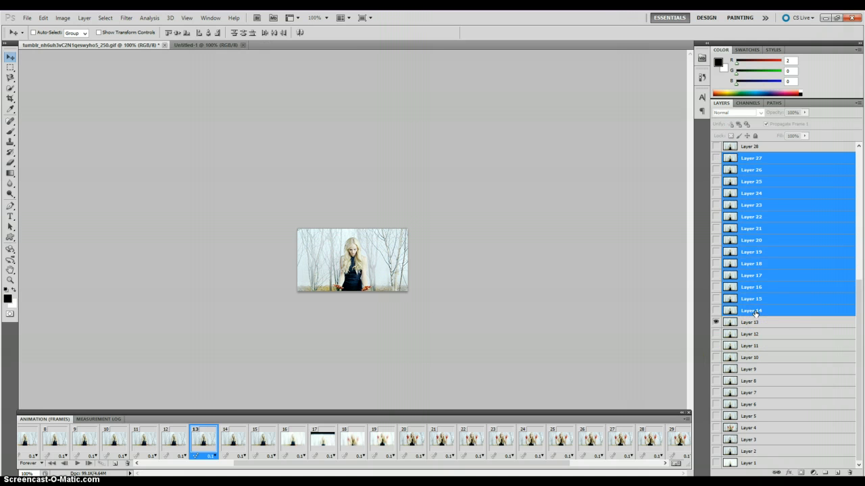
pyautogui.keyDown('shift'); pyautogui.click(747, 173); pyautogui.keyUp('shift')
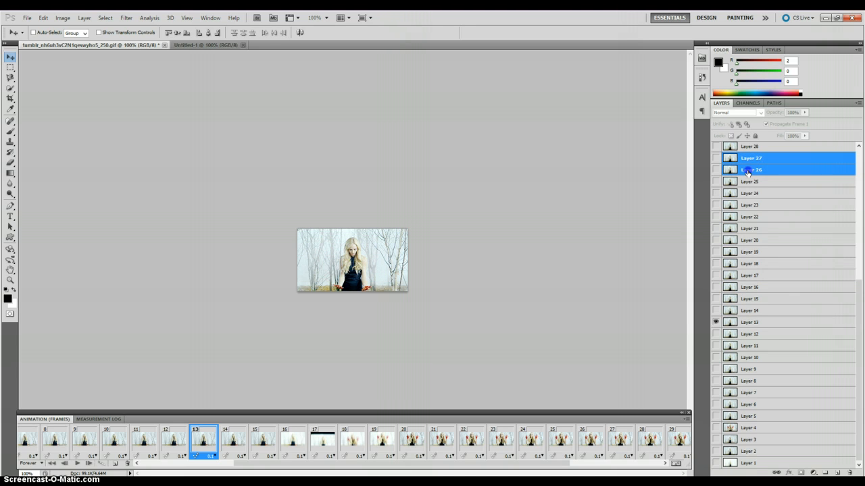
pyautogui.click(747, 173)
pyautogui.keyDown('shift'); pyautogui.click(755, 312); pyautogui.keyUp('shift')
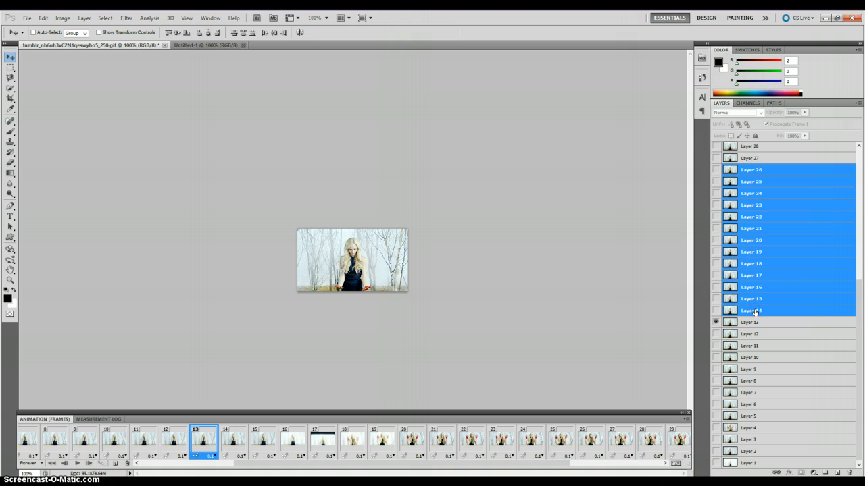
pyautogui.press('Delete')
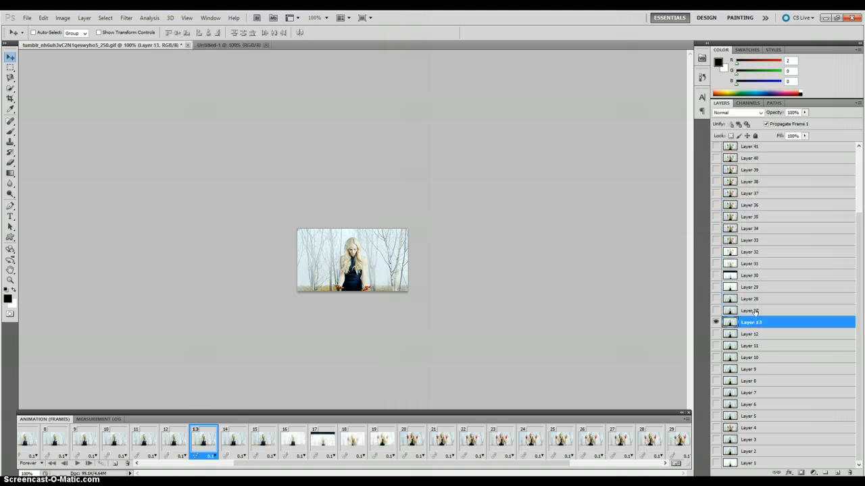
# Step: Play the shortened GIF animation from frame 1 to check it
pyautogui.moveTo(266, 464); pyautogui.dragTo(162, 473)
pyautogui.click(33, 440)
pyautogui.click(78, 464)
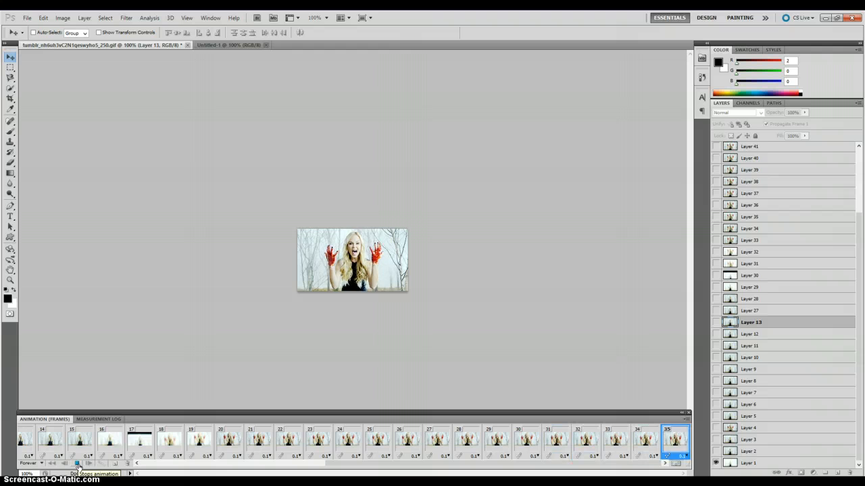
# Step: Stop the GIF playback, return to frame 1, and group all layers from Layer 1 through Layer 48
pyautogui.click(78, 464)
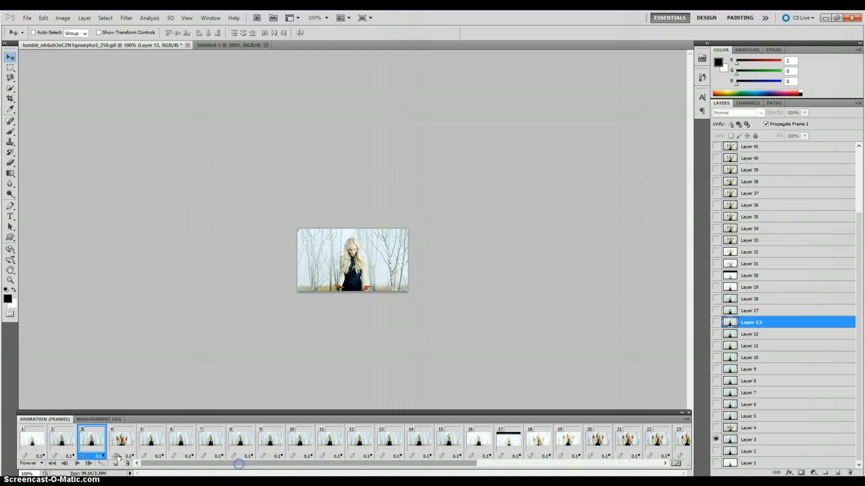
pyautogui.click(30, 441)
pyautogui.moveTo(226, 465); pyautogui.dragTo(489, 469)
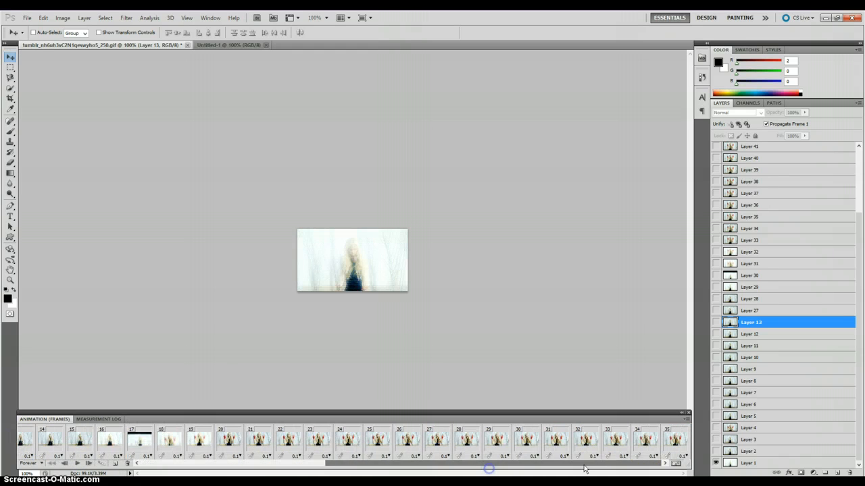
pyautogui.click(770, 462)
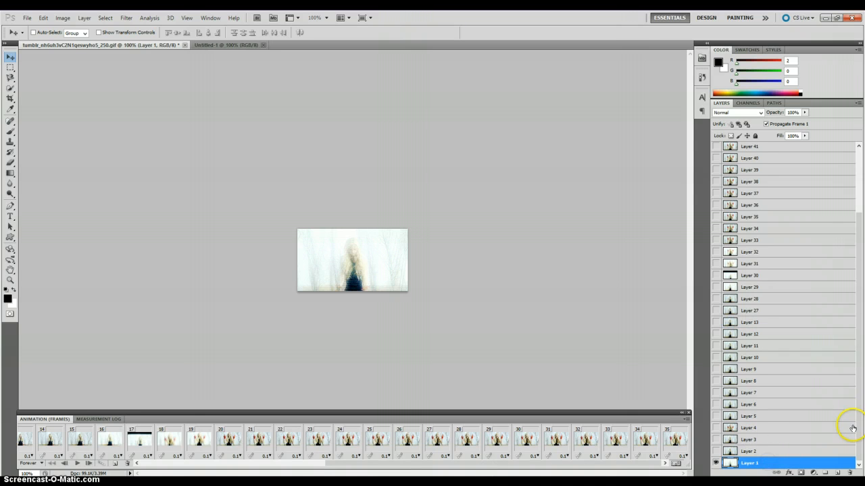
pyautogui.scroll(7, 849, 428)
pyautogui.keyDown('shift'); pyautogui.click(749, 152); pyautogui.keyUp('shift')
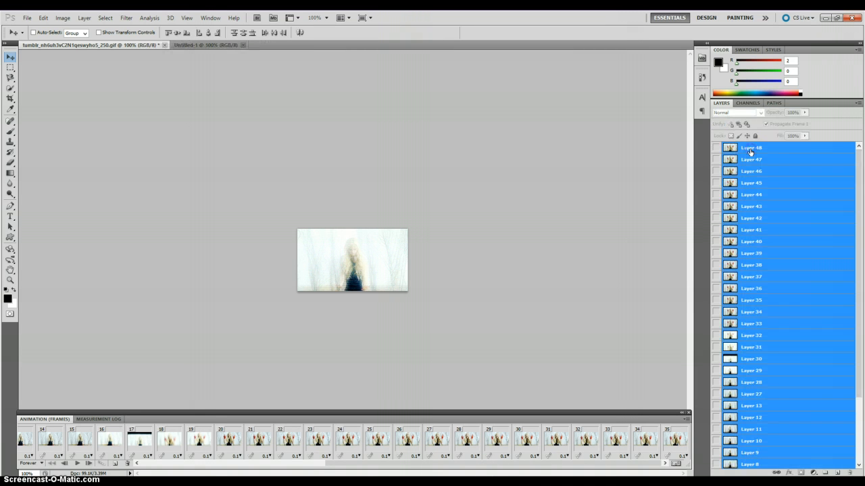
pyautogui.hotkey('ctrl', 'g')
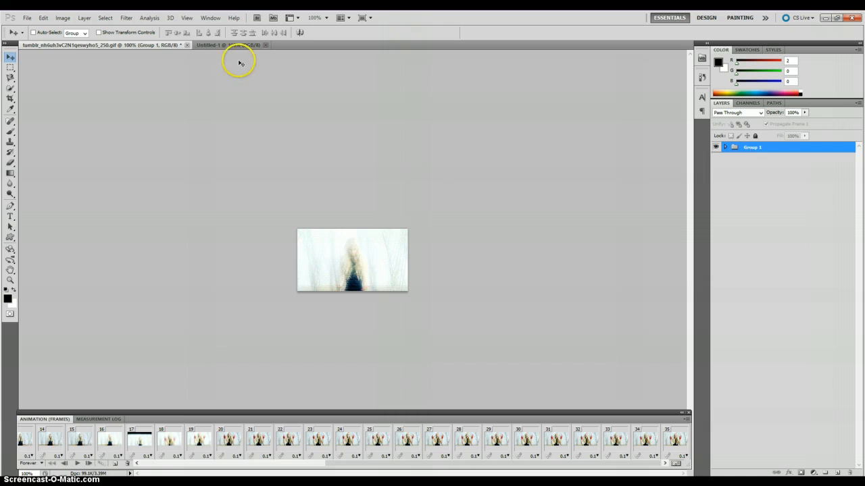
# Step: Switch to the blank Untitled-1 document and add four new animation frames, making five in total
pyautogui.click(240, 46)
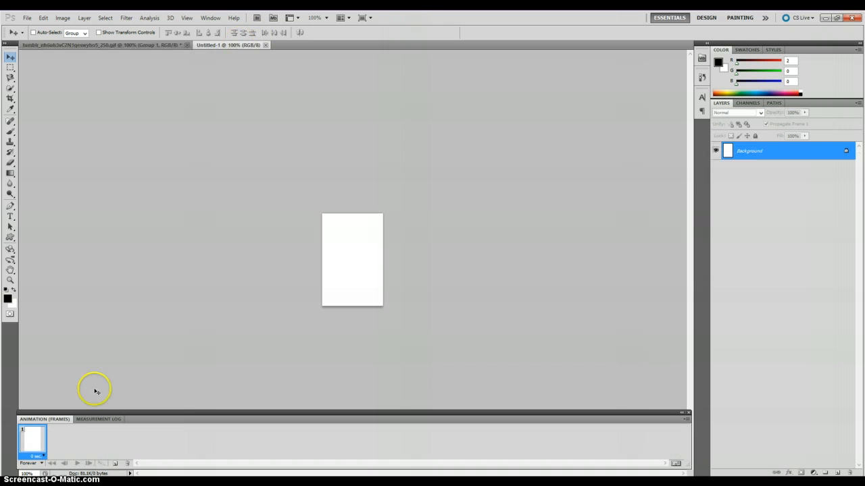
pyautogui.click(115, 463)
pyautogui.click(115, 464)
pyautogui.click(115, 463)
pyautogui.click(115, 463)
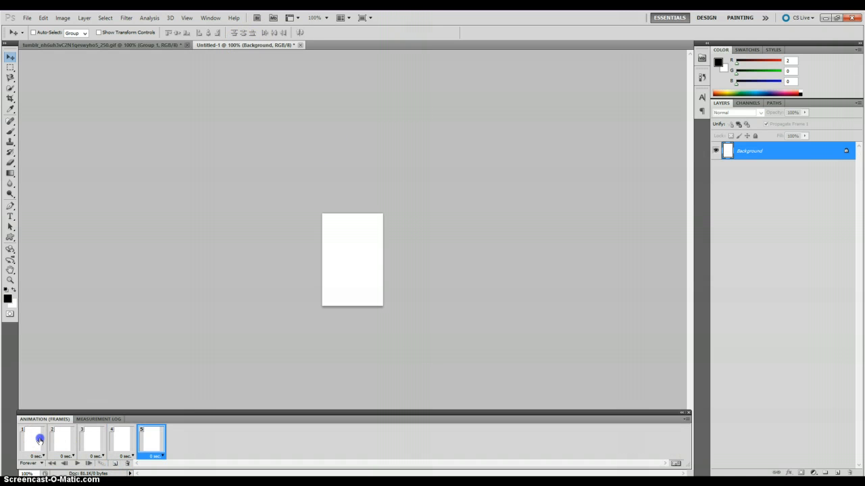
# Step: Duplicate the five blank frames together until there are 35, matching the GIF, and select all of them
pyautogui.keyDown('shift'); pyautogui.click(39, 440); pyautogui.keyUp('shift')
pyautogui.click(113, 464)
pyautogui.click(113, 464)
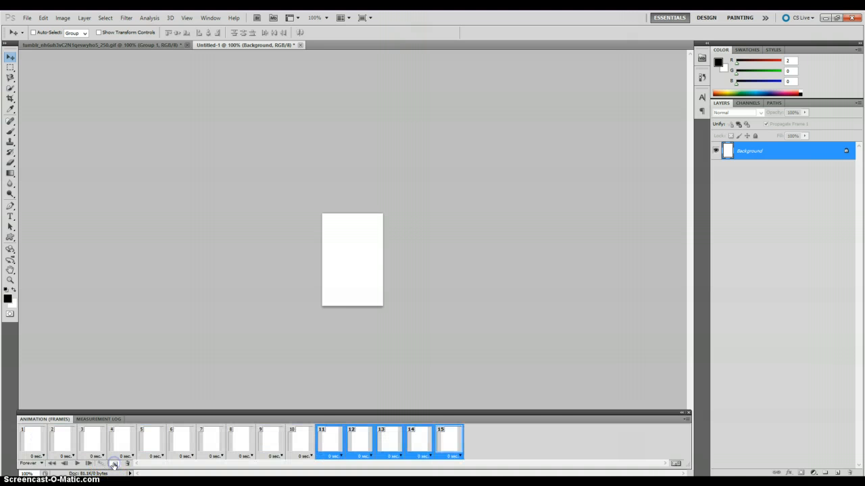
pyautogui.click(114, 464)
pyautogui.click(114, 463)
pyautogui.click(113, 464)
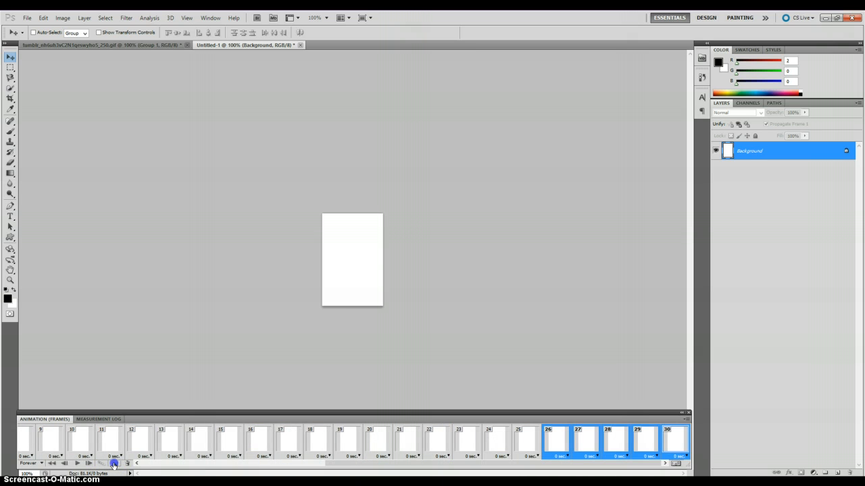
pyautogui.click(145, 465)
pyautogui.keyDown('shift'); pyautogui.click(34, 441); pyautogui.keyUp('shift')
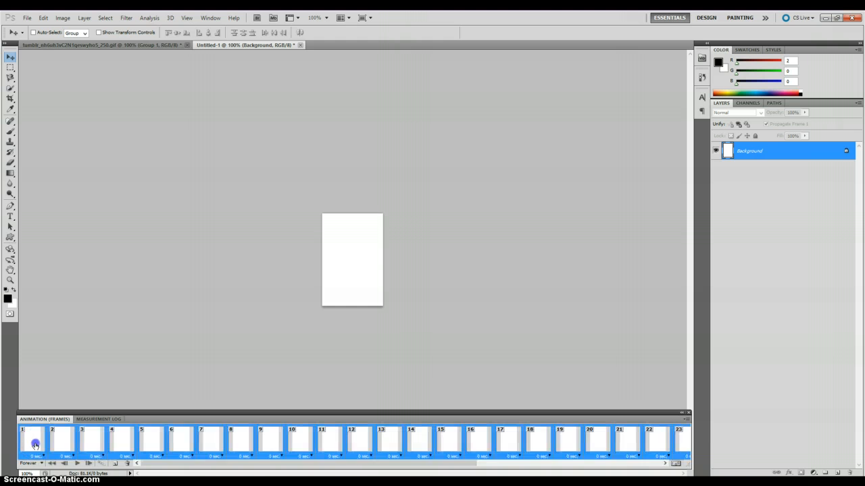
pyautogui.moveTo(209, 462); pyautogui.dragTo(425, 467)
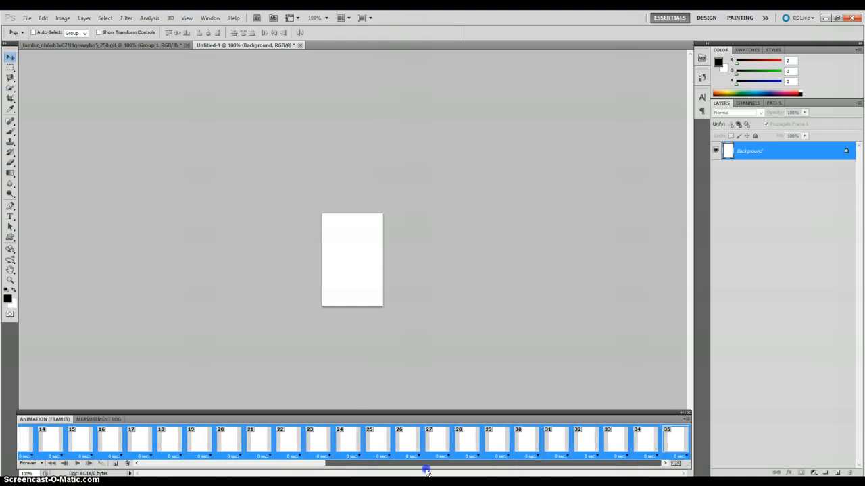
# Step: Switch to the GIF document, select all of its animation frames and copy them
pyautogui.click(151, 44)
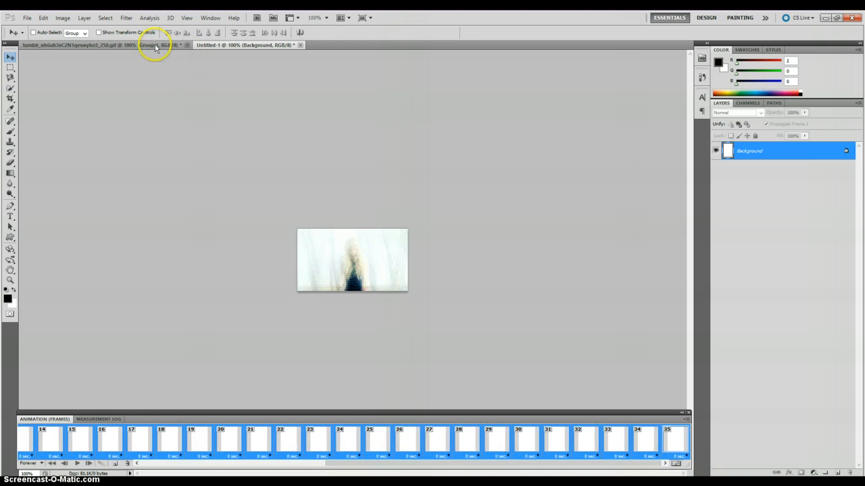
pyautogui.click(685, 420)
pyautogui.click(722, 267)
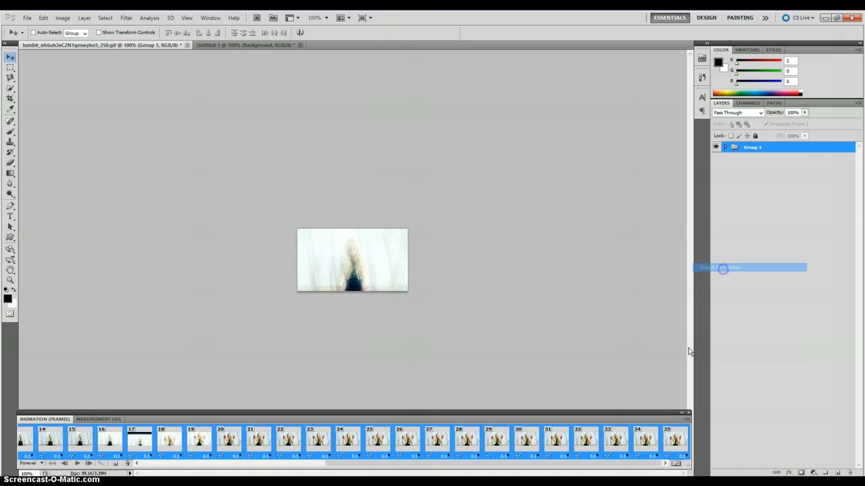
pyautogui.click(685, 420)
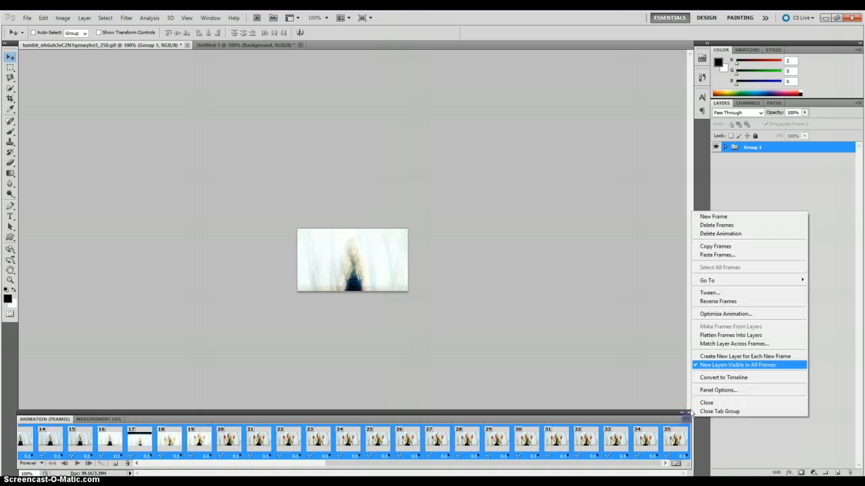
pyautogui.click(728, 247)
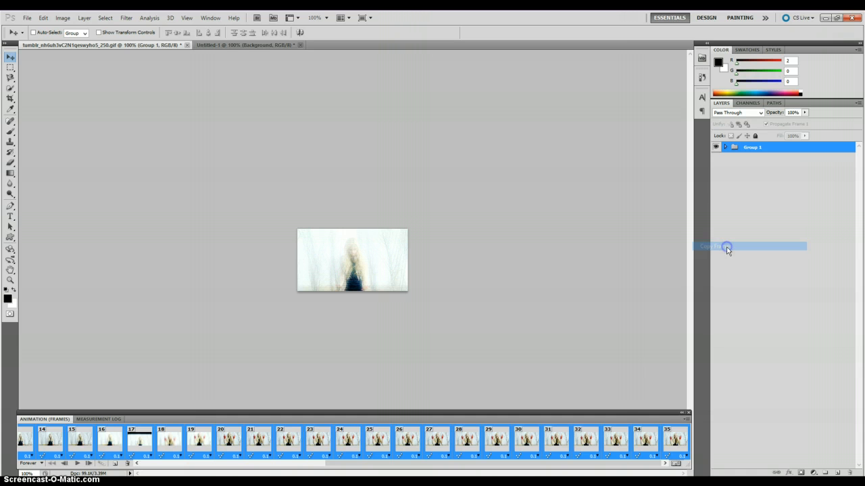
# Step: Paste the copied frames into Untitled-1 with the Paste Over Selection method
pyautogui.click(249, 45)
pyautogui.click(685, 418)
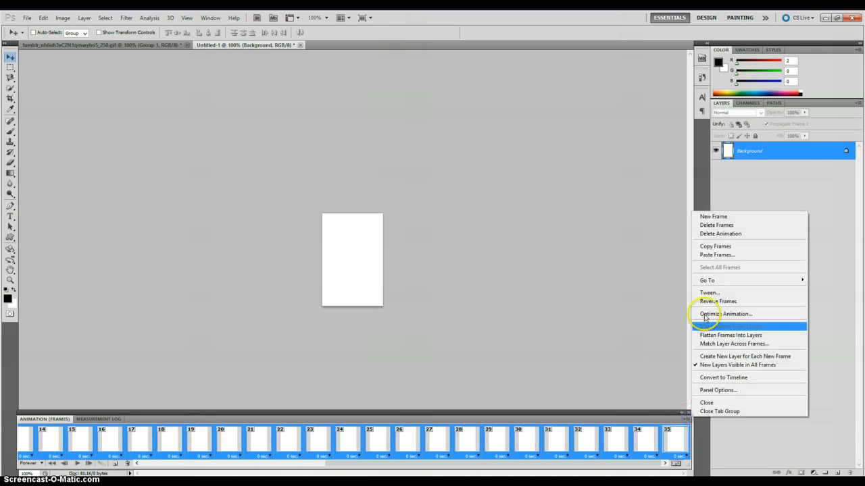
pyautogui.click(707, 256)
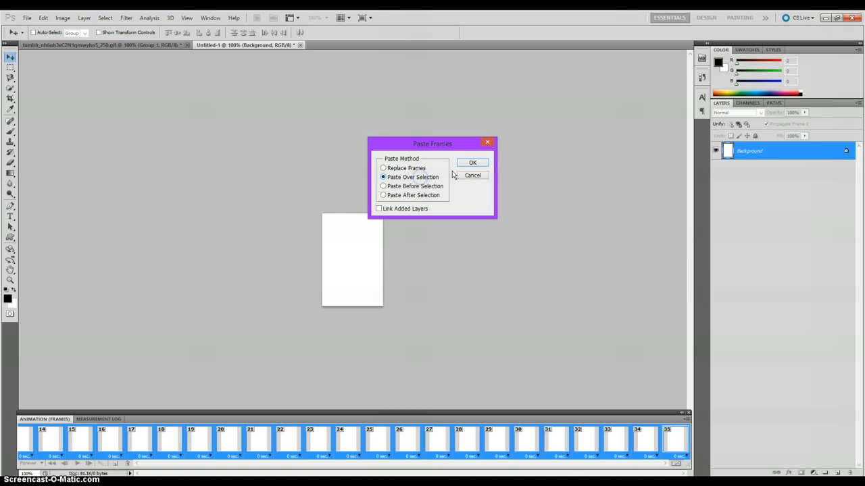
pyautogui.click(484, 165)
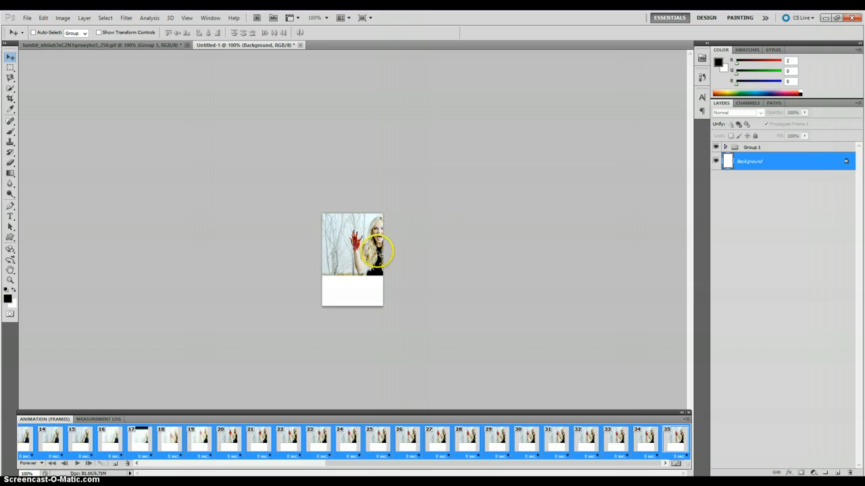
# Step: Centre Group 1 on the canvas and scale it with Free Transform to about 85% width and 67% height
pyautogui.click(755, 147)
pyautogui.moveTo(373, 256); pyautogui.dragTo(350, 265)
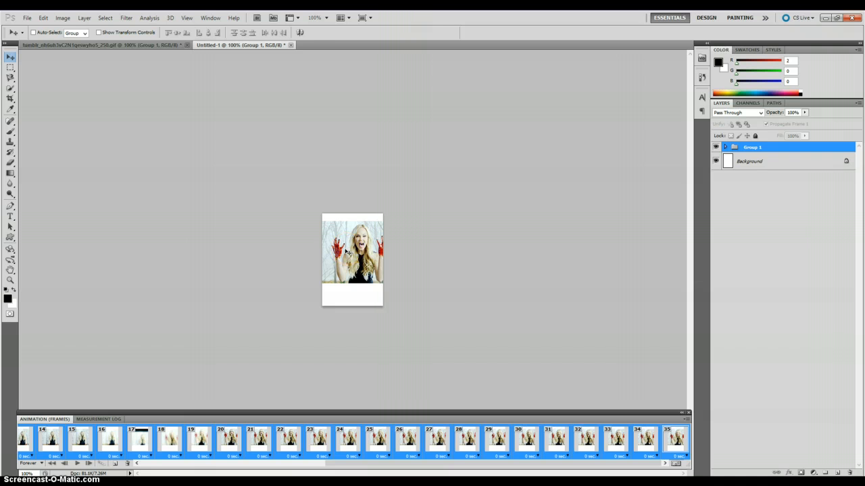
pyautogui.hotkey('ctrl', 't')
pyautogui.moveTo(415, 283); pyautogui.dragTo(382, 265)
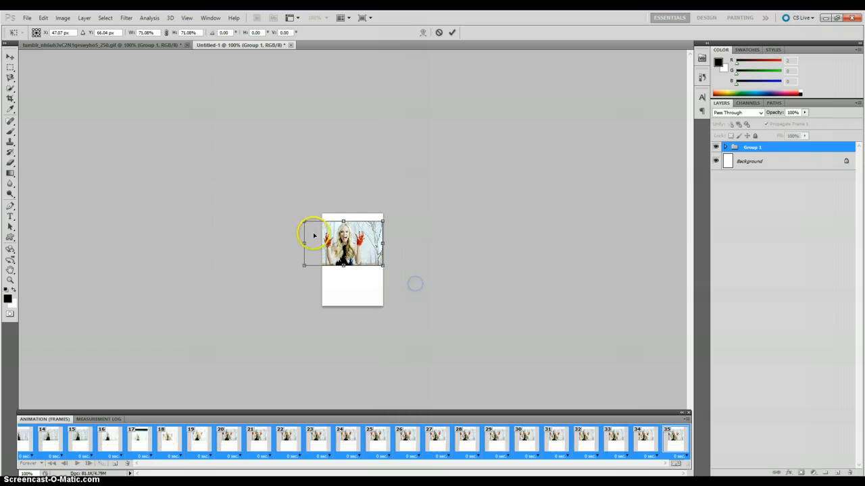
pyautogui.moveTo(304, 221); pyautogui.dragTo(322, 232)
pyautogui.moveTo(375, 264); pyautogui.dragTo(400, 275)
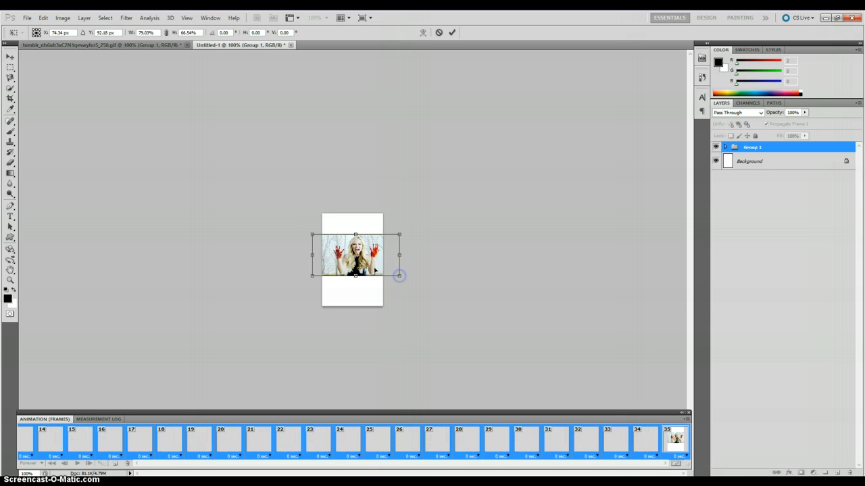
pyautogui.moveTo(313, 235); pyautogui.dragTo(306, 229)
pyautogui.moveTo(355, 254); pyautogui.dragTo(352, 266)
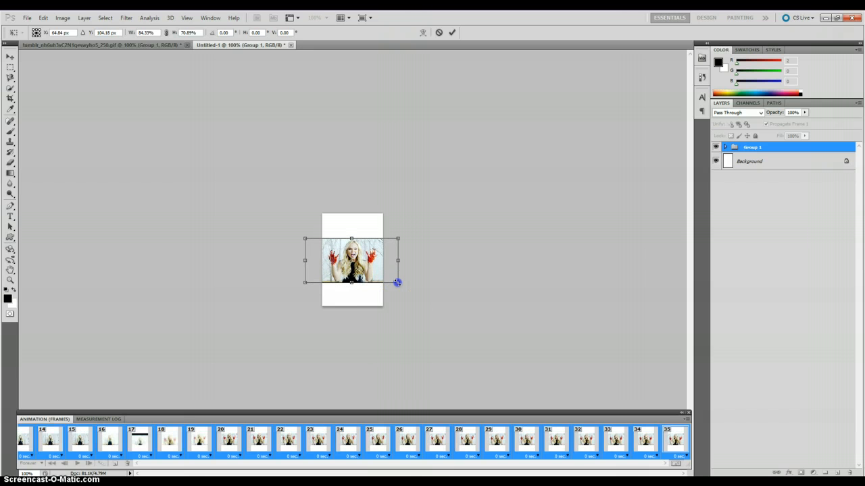
pyautogui.moveTo(398, 283); pyautogui.dragTo(396, 283)
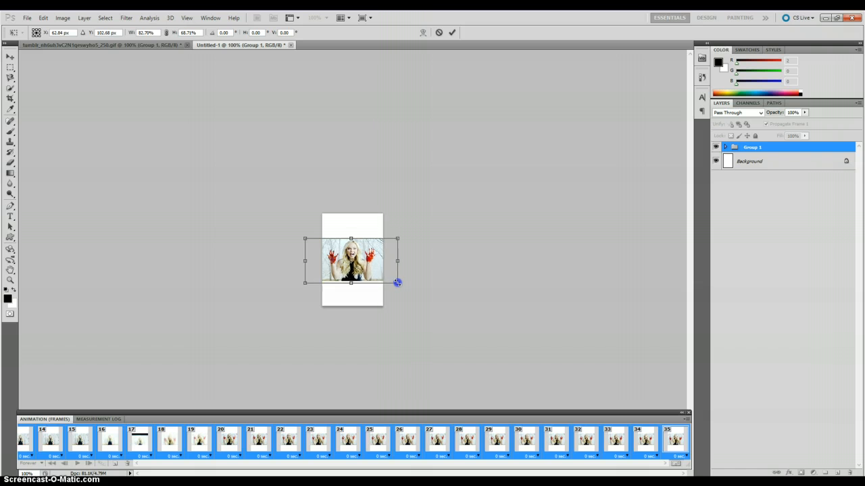
pyautogui.moveTo(351, 286); pyautogui.dragTo(352, 283)
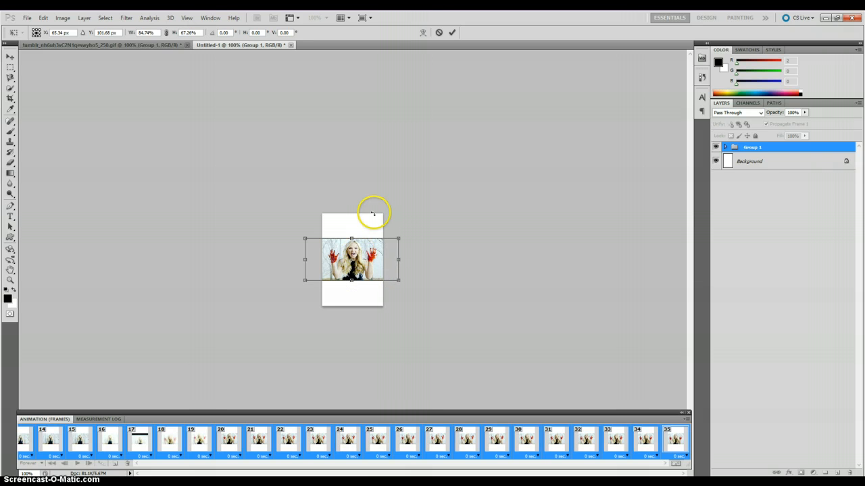
pyautogui.click(451, 34)
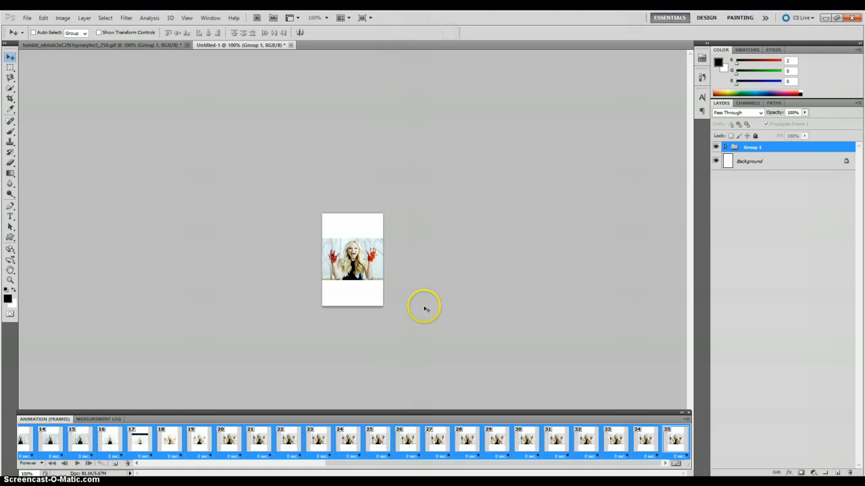
# Step: Set the delay of all frames in Untitled-1 to 0.1 seconds and play the animation
pyautogui.click(169, 44)
pyautogui.click(236, 45)
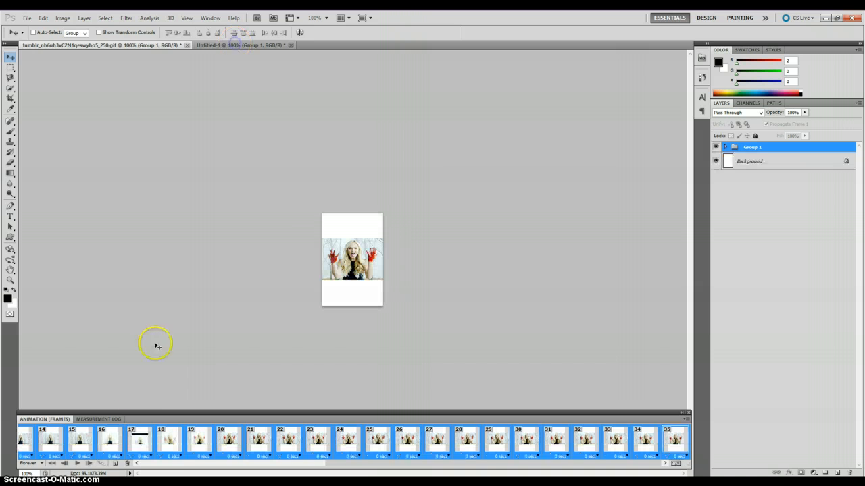
pyautogui.click(92, 457)
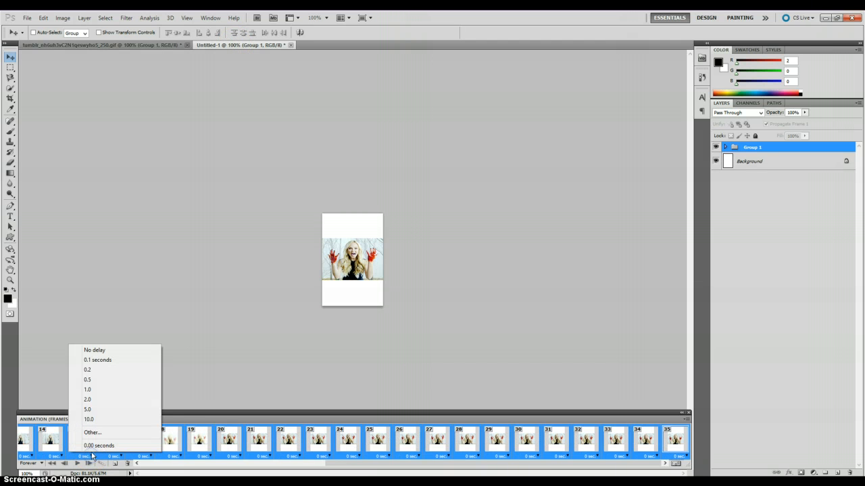
pyautogui.click(94, 359)
pyautogui.click(76, 464)
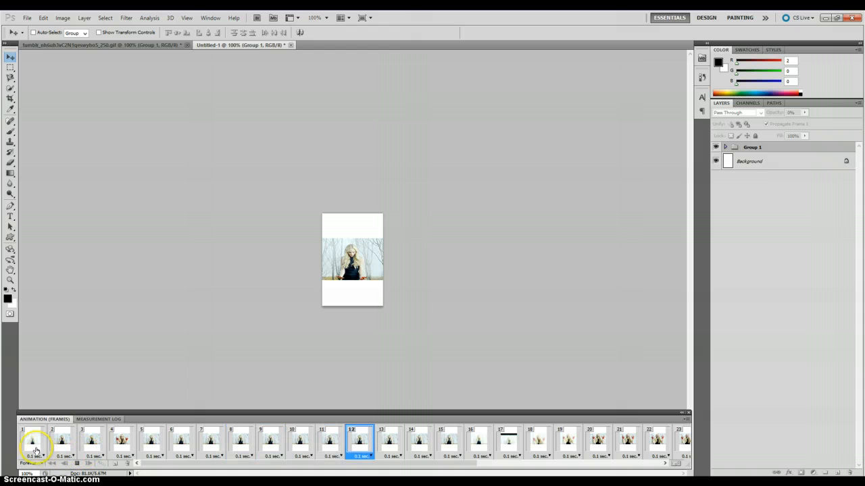
# Step: Select all 35 frames and draw a black custom shape, a rectangular frame with a stepped ornamental top, around the picture
pyautogui.click(31, 440)
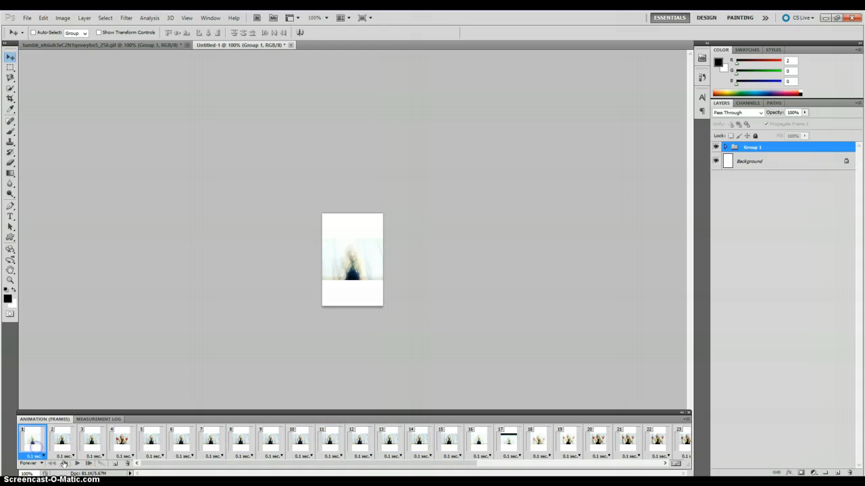
pyautogui.click(659, 464)
pyautogui.keyDown('shift'); pyautogui.click(674, 440); pyautogui.keyUp('shift')
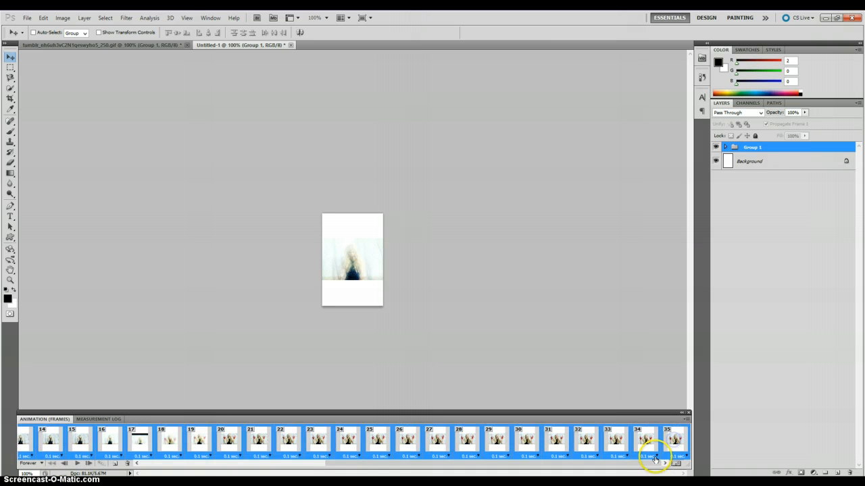
pyautogui.moveTo(654, 461); pyautogui.dragTo(396, 466)
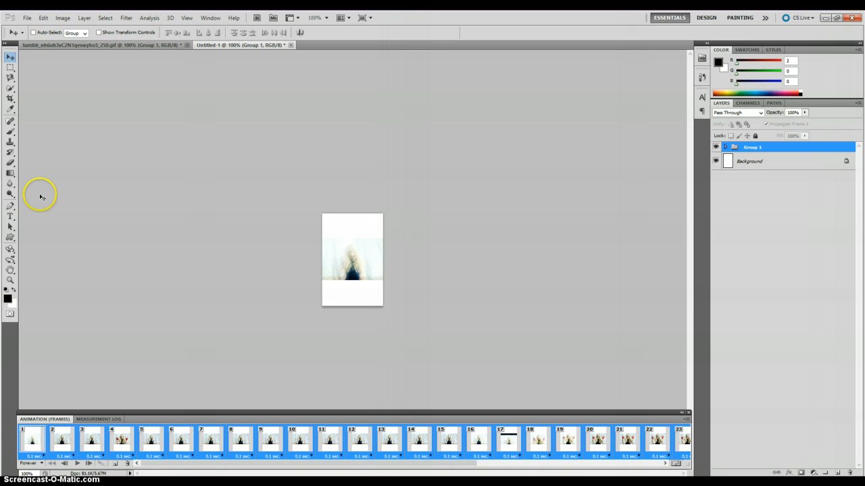
pyautogui.click(10, 239)
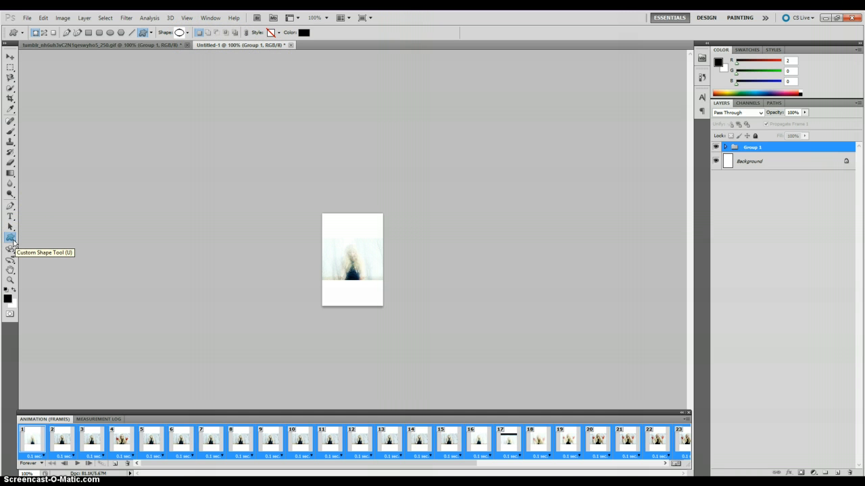
pyautogui.moveTo(11, 237); pyautogui.dragTo(70, 279)
pyautogui.click(186, 34)
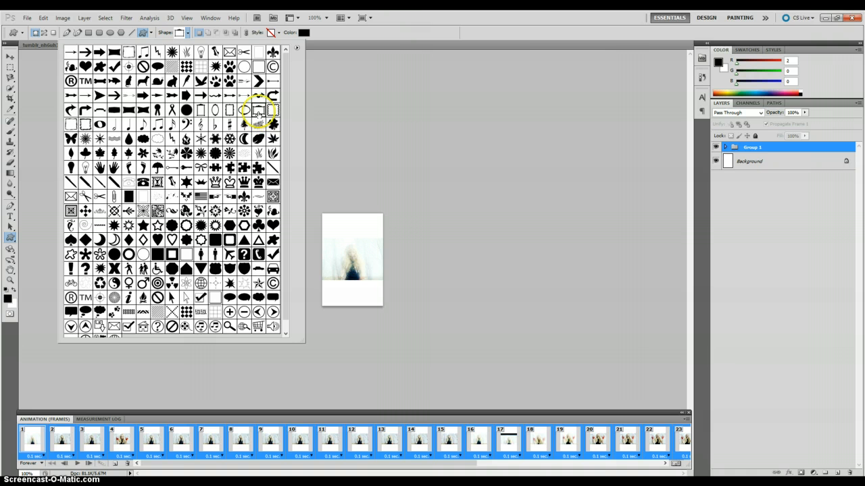
pyautogui.doubleClick(259, 113)
pyautogui.moveTo(303, 223); pyautogui.dragTo(397, 291)
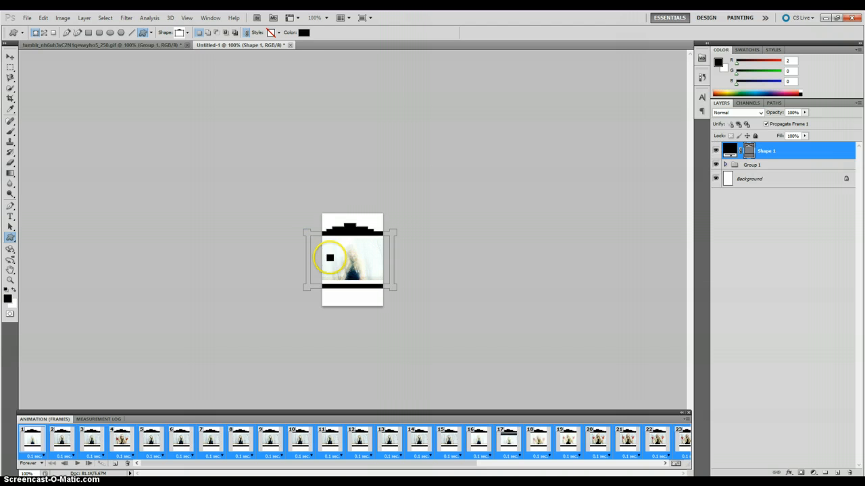
pyautogui.click(10, 57)
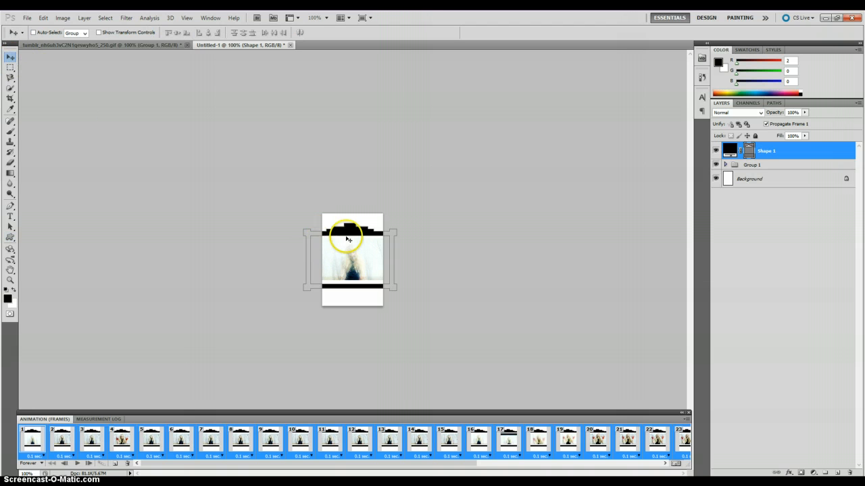
# Step: Fit the black frame shape around the picture with Free Transform, scaling it to about 65% width and 81% height
pyautogui.moveTo(349, 233); pyautogui.dragTo(360, 234)
pyautogui.hotkey('ctrl', 't')
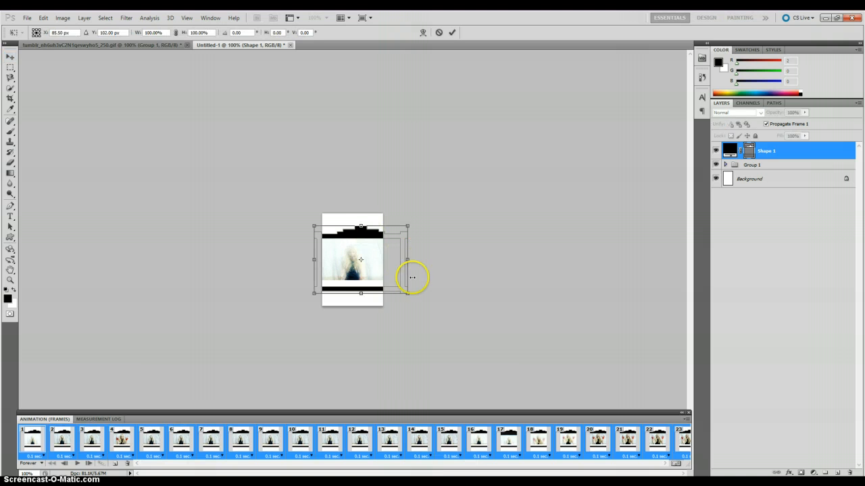
pyautogui.moveTo(408, 297); pyautogui.dragTo(388, 292)
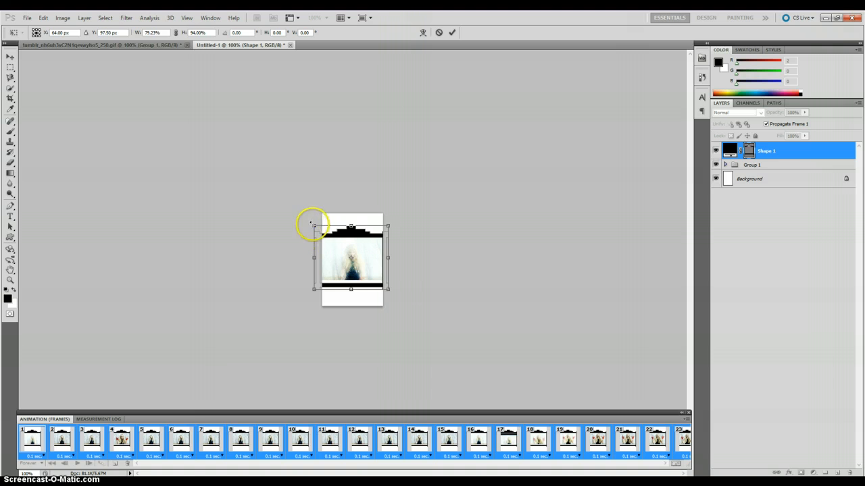
pyautogui.moveTo(313, 226); pyautogui.dragTo(314, 225)
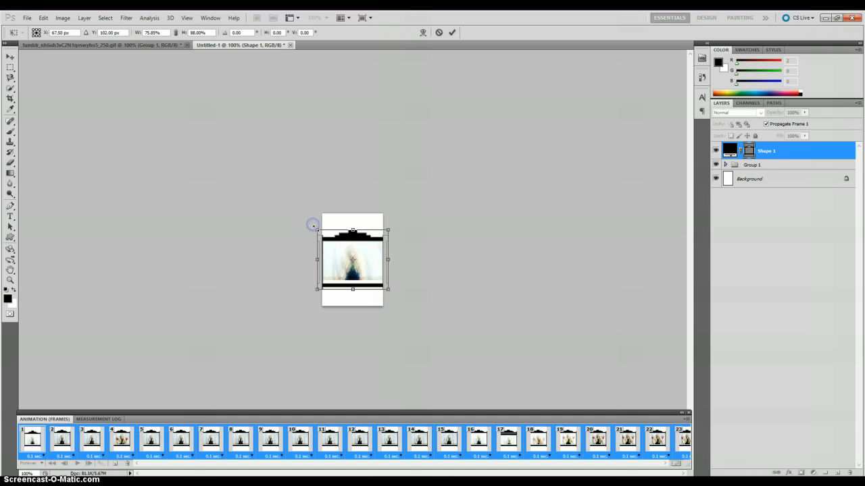
pyautogui.moveTo(353, 290); pyautogui.dragTo(353, 285)
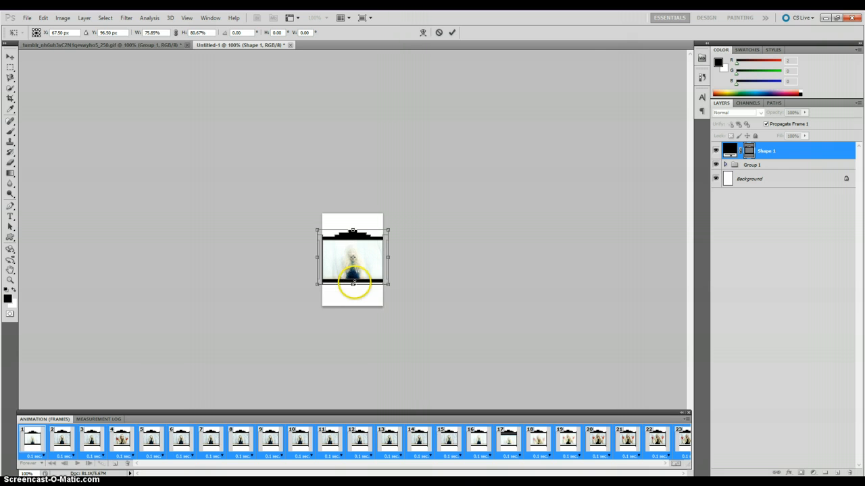
pyautogui.moveTo(388, 258); pyautogui.dragTo(383, 259)
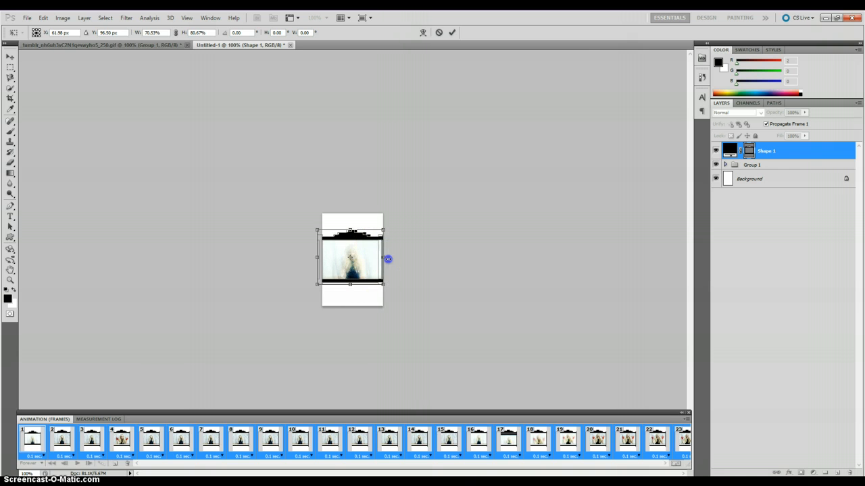
pyautogui.moveTo(317, 258); pyautogui.dragTo(317, 259)
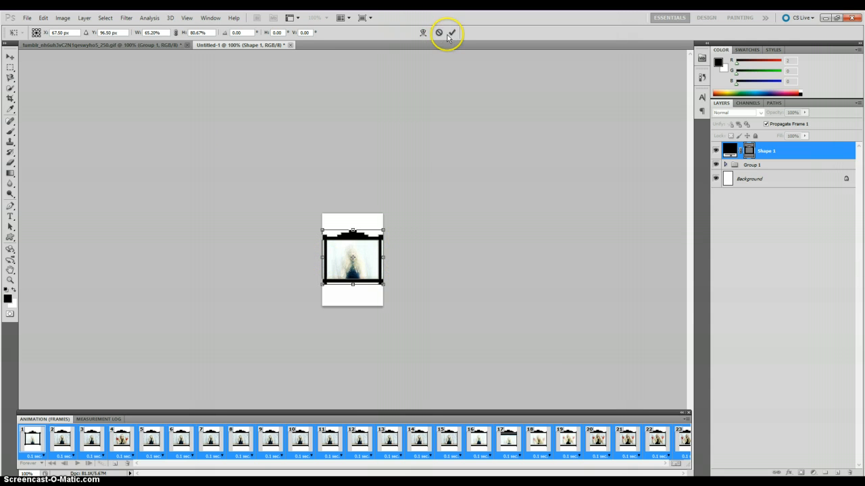
pyautogui.click(451, 33)
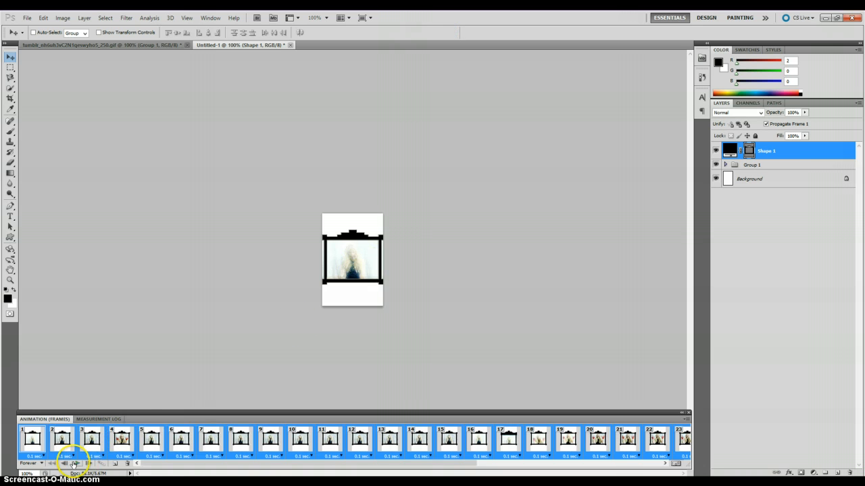
# Step: Play the animation to check the frame shape and return to frame 1
pyautogui.click(74, 463)
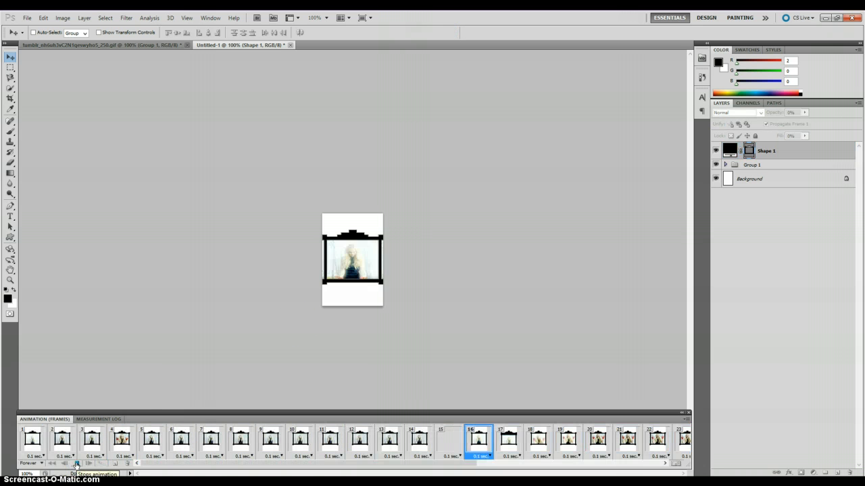
pyautogui.click(140, 462)
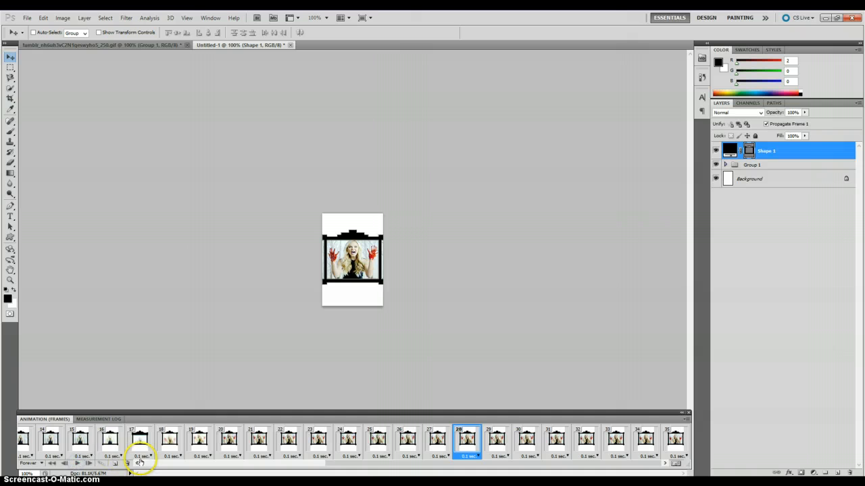
pyautogui.click(139, 463)
pyautogui.click(28, 442)
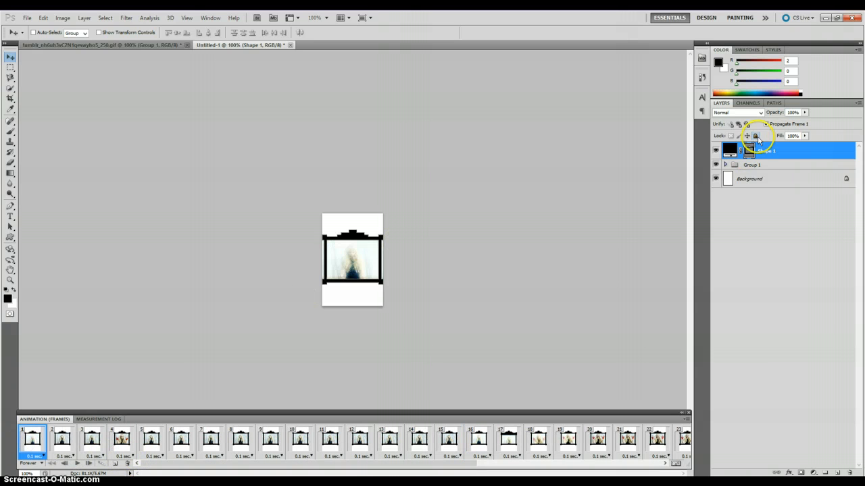
# Step: Hide the Shape 1 layer and open the vintage frame PNG from the frames folder under Tools, PNG, Things
pyautogui.click(716, 150)
pyautogui.click(27, 18)
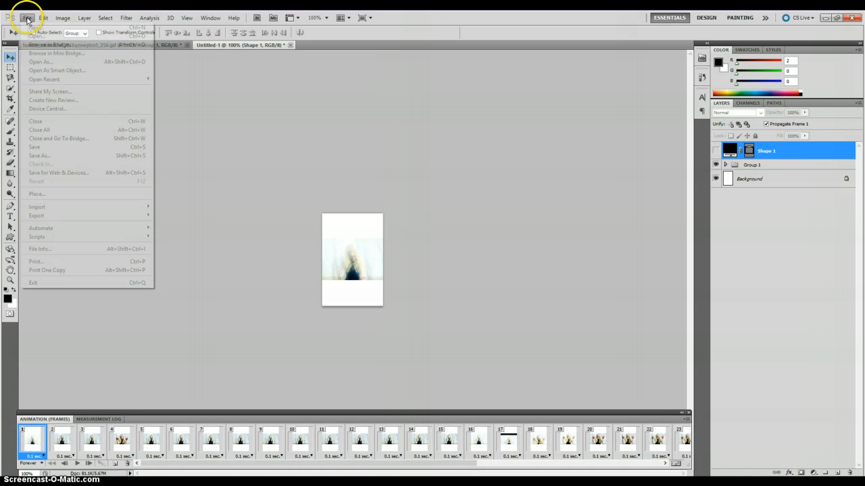
pyautogui.click(37, 36)
pyautogui.click(215, 37)
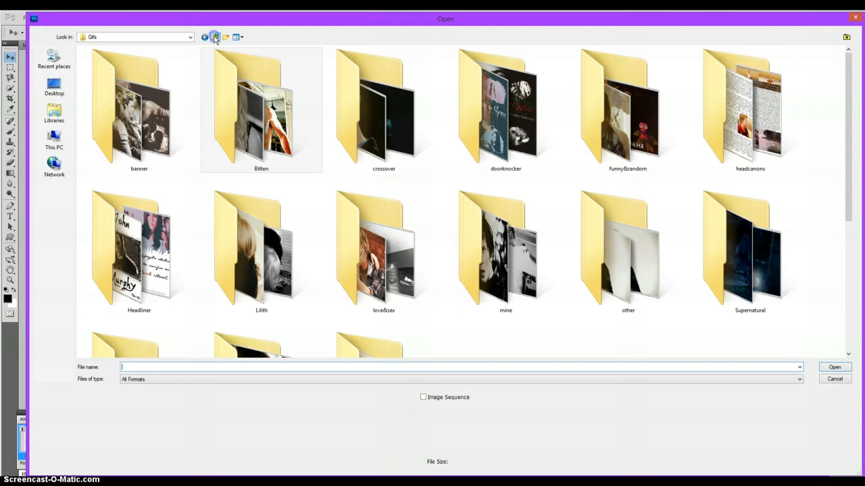
pyautogui.doubleClick(280, 286)
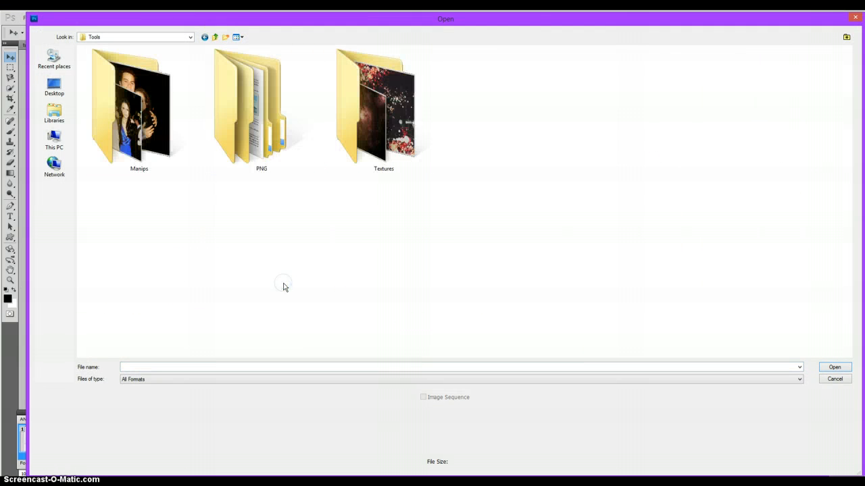
pyautogui.click(383, 131)
pyautogui.doubleClick(291, 128)
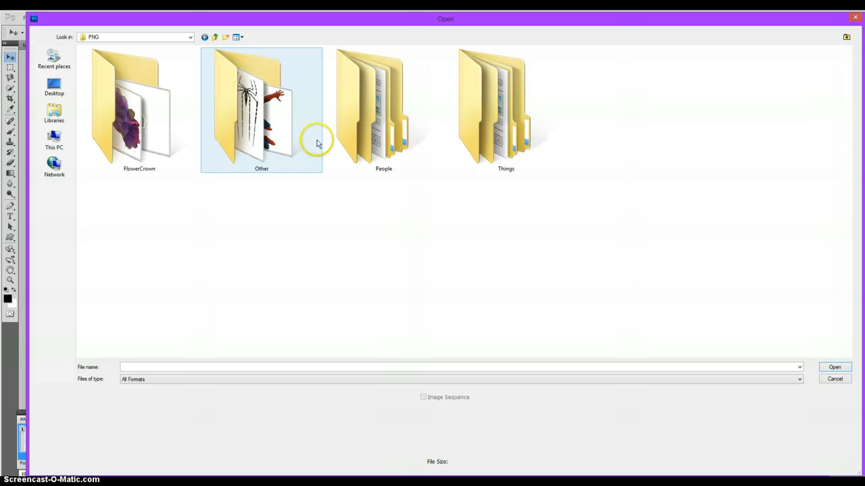
pyautogui.doubleClick(494, 138)
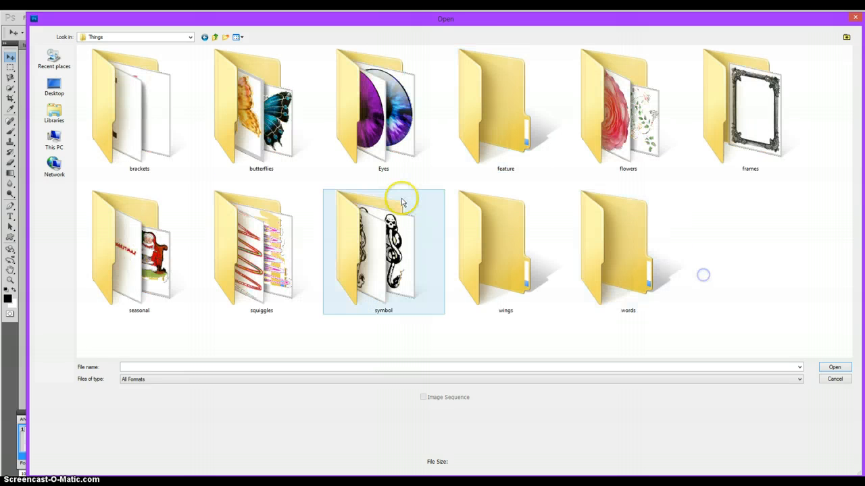
pyautogui.doubleClick(777, 100)
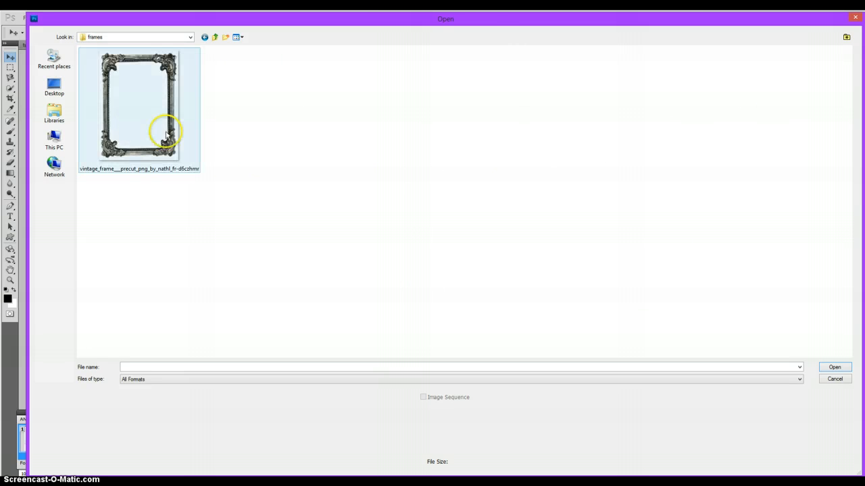
pyautogui.doubleClick(136, 121)
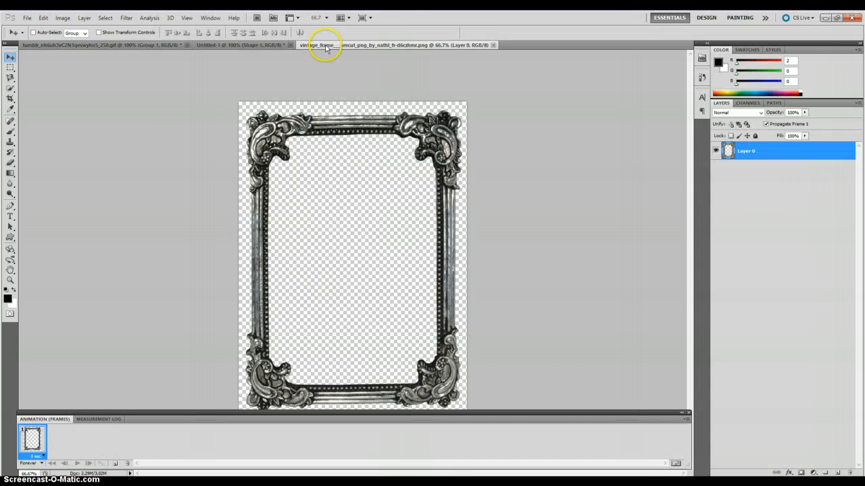
# Step: Float the vintage frame document, copy its frame layer into Untitled-1 and close the frame document
pyautogui.moveTo(324, 45); pyautogui.dragTo(115, 136)
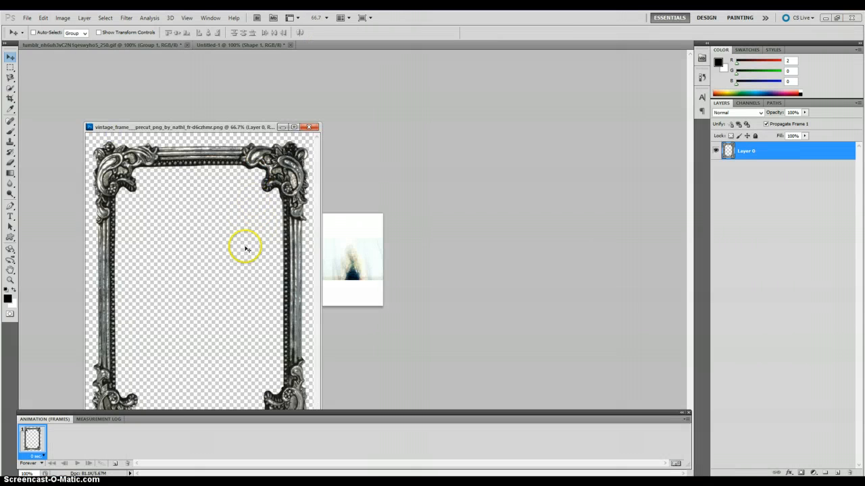
pyautogui.moveTo(231, 264); pyautogui.dragTo(280, 264)
pyautogui.moveTo(368, 277); pyautogui.dragTo(364, 272)
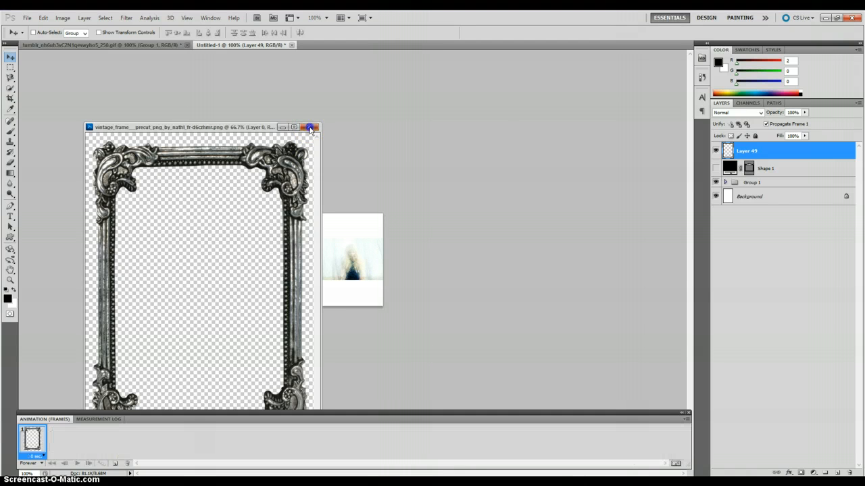
pyautogui.click(310, 127)
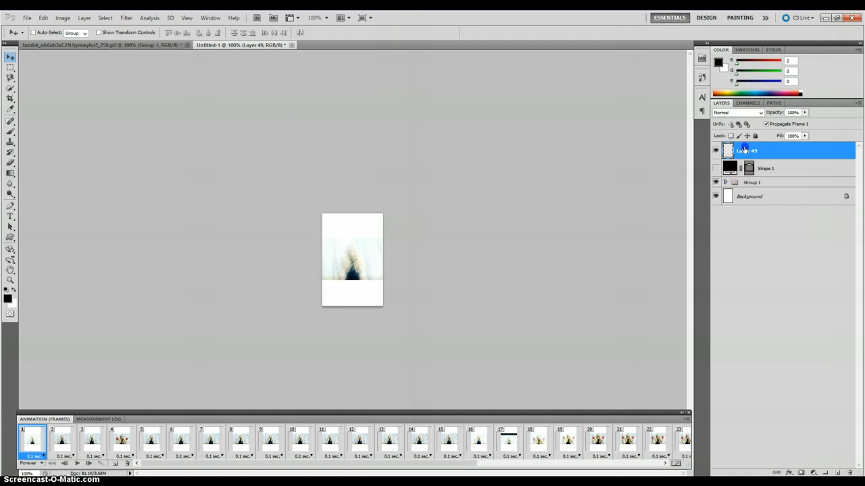
# Step: Fit the vintage frame layer around the picture with Free Transform, scaling it to about 21% width and 11% height
pyautogui.moveTo(330, 265)
pyautogui.mouseDown()
pyautogui.moveTo(245, 261)
pyautogui.moveTo(338, 264)
pyautogui.moveTo(329, 270)
pyautogui.mouseUp()
pyautogui.hotkey('ctrl', 't')
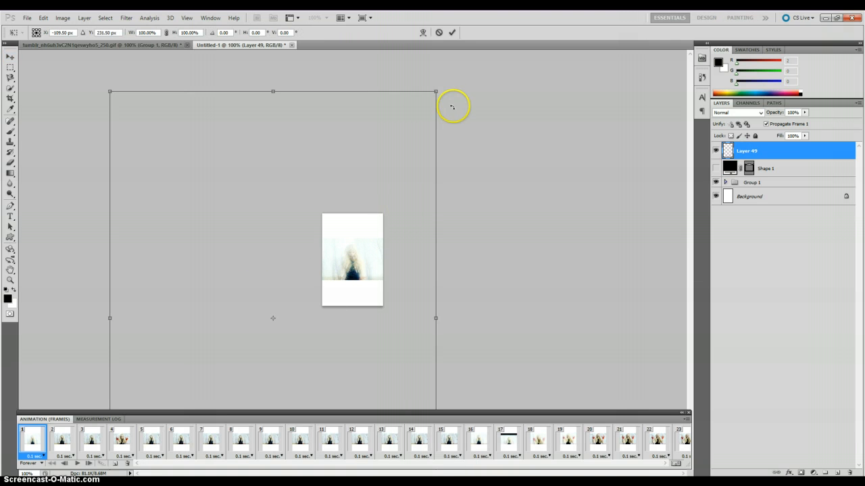
pyautogui.moveTo(436, 92); pyautogui.dragTo(387, 267)
pyautogui.moveTo(316, 268); pyautogui.dragTo(318, 267)
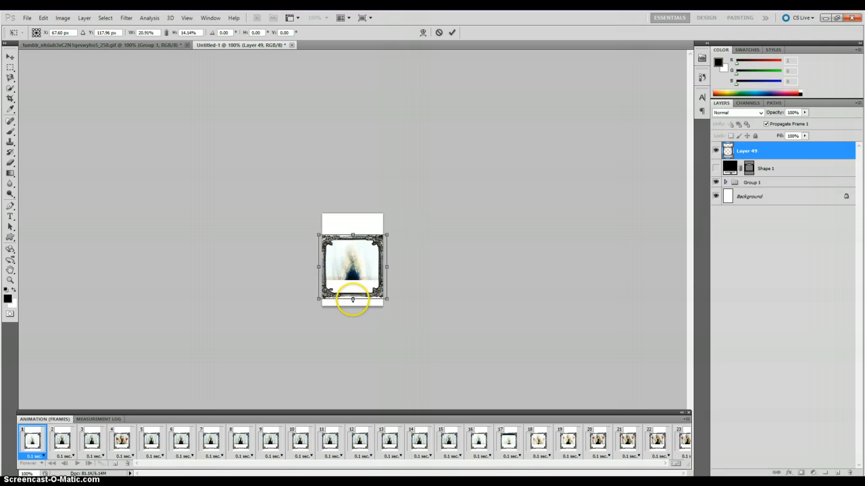
pyautogui.moveTo(352, 298)
pyautogui.mouseDown()
pyautogui.moveTo(353, 279)
pyautogui.moveTo(351, 298)
pyautogui.mouseUp()
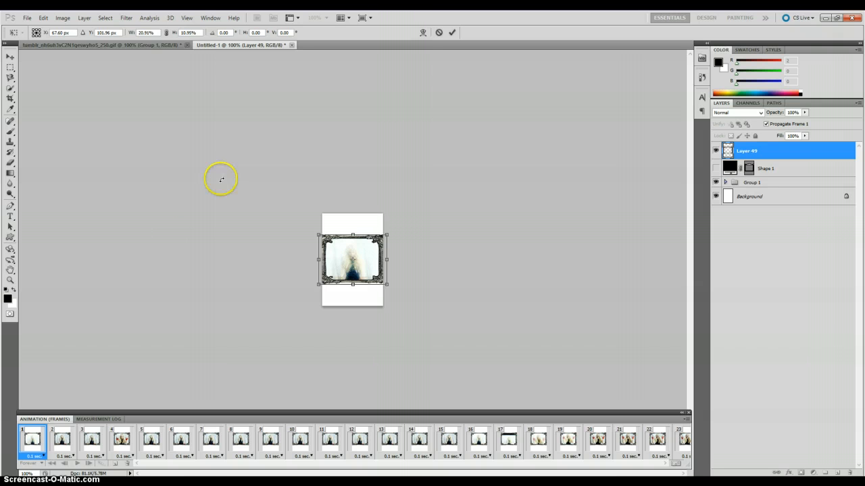
pyautogui.click(451, 34)
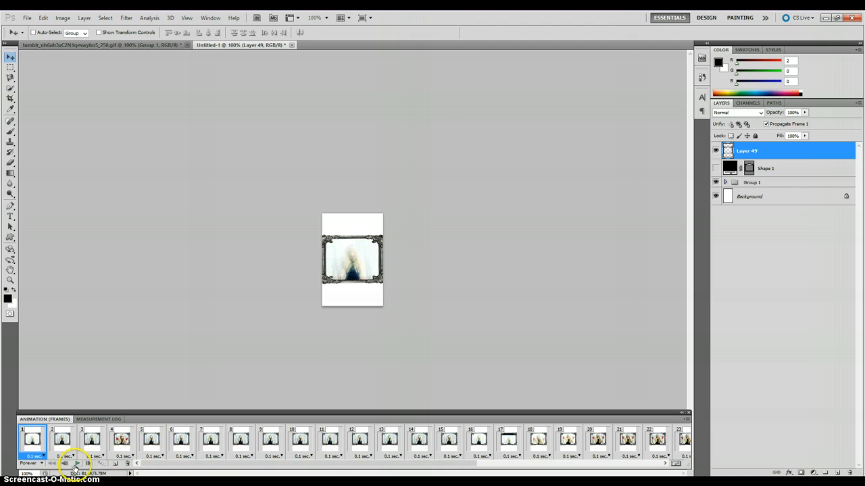
# Step: Play the animation to check the vintage frame and return to frame 1
pyautogui.click(76, 464)
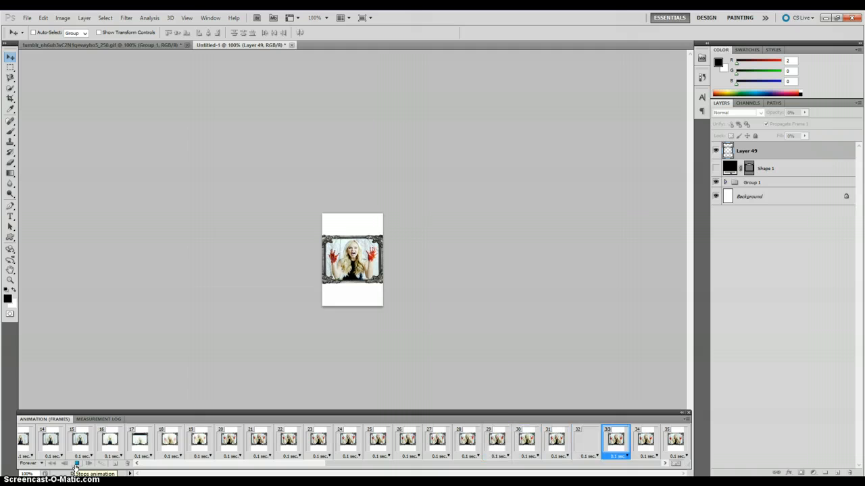
pyautogui.click(38, 449)
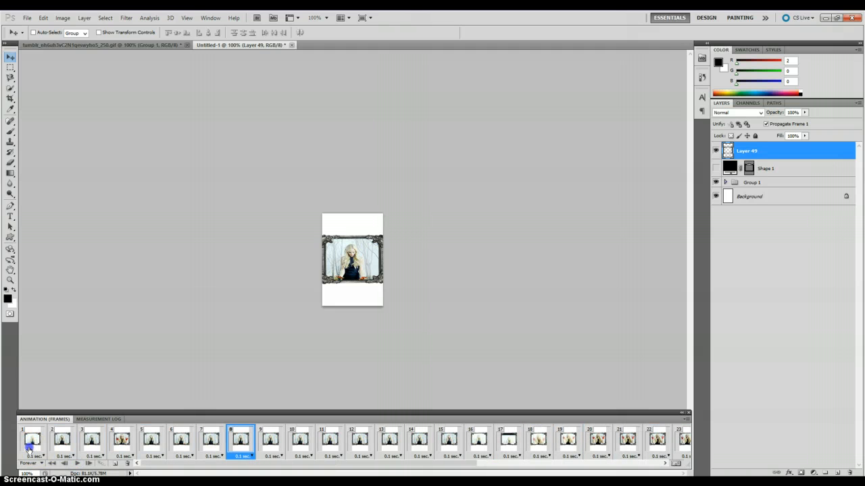
pyautogui.click(29, 447)
# Step: Compare the black shape frame and the vintage frame by switching the visibility of their layers
pyautogui.click(715, 150)
pyautogui.click(716, 168)
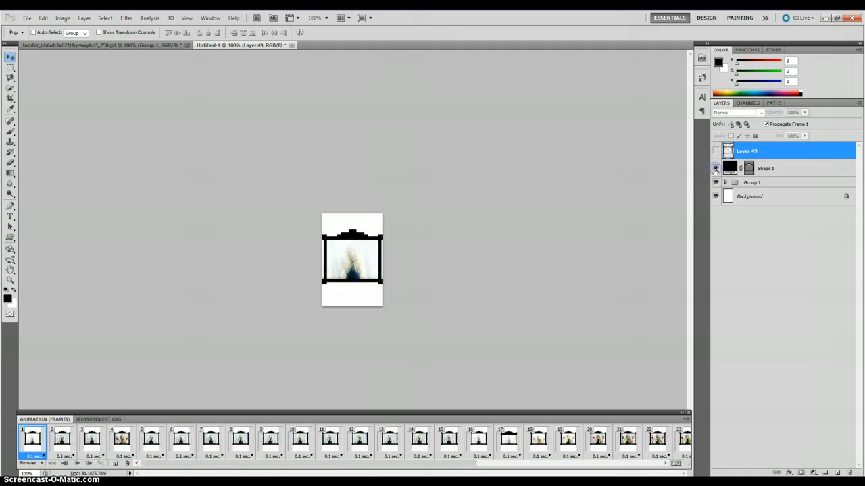
pyautogui.click(715, 168)
pyautogui.click(715, 150)
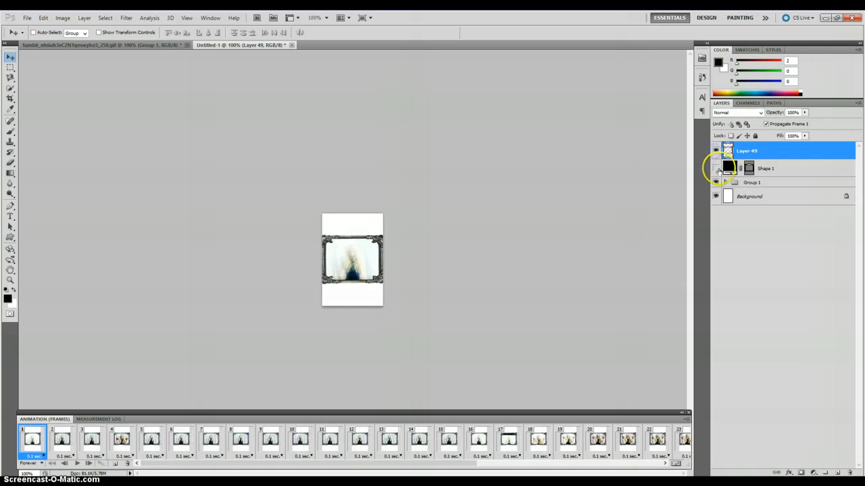
# Step: Delete the Shape 1 layer and keep the vintage frame layer
pyautogui.click(716, 168)
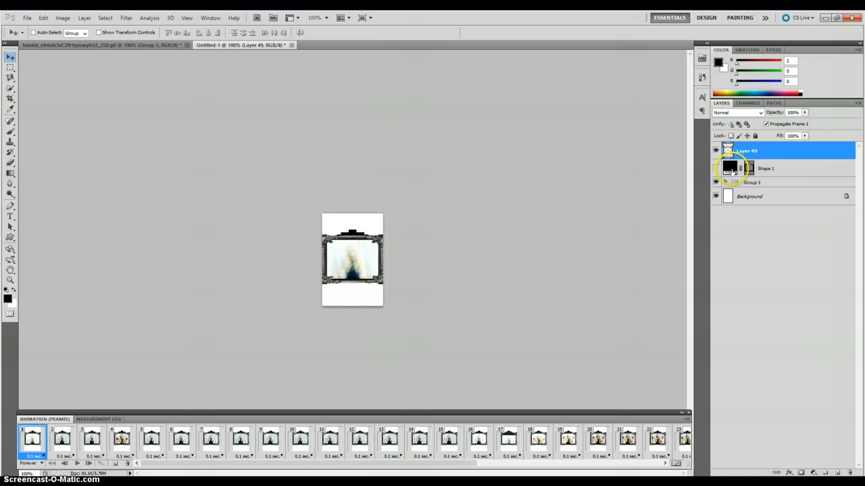
pyautogui.click(731, 171)
pyautogui.press('Delete')
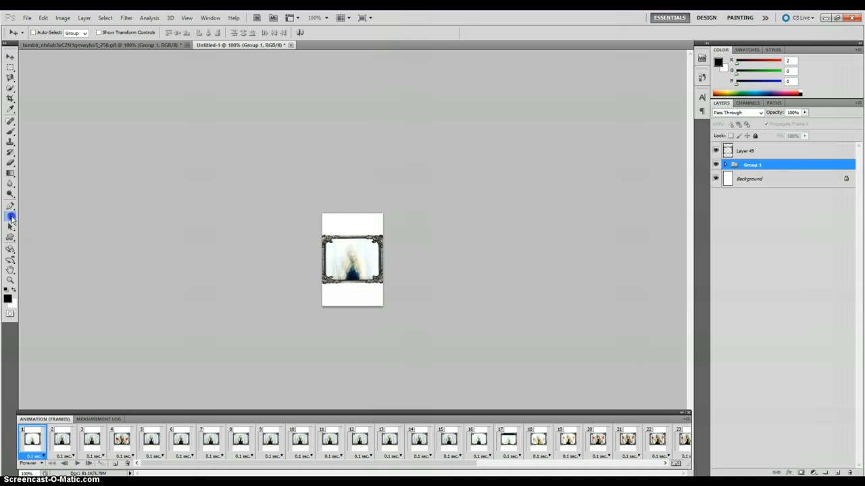
# Step: Add a text layer with the character's first name above the framed picture and set its font to Easy Rider
pyautogui.click(11, 217)
pyautogui.click(329, 223)
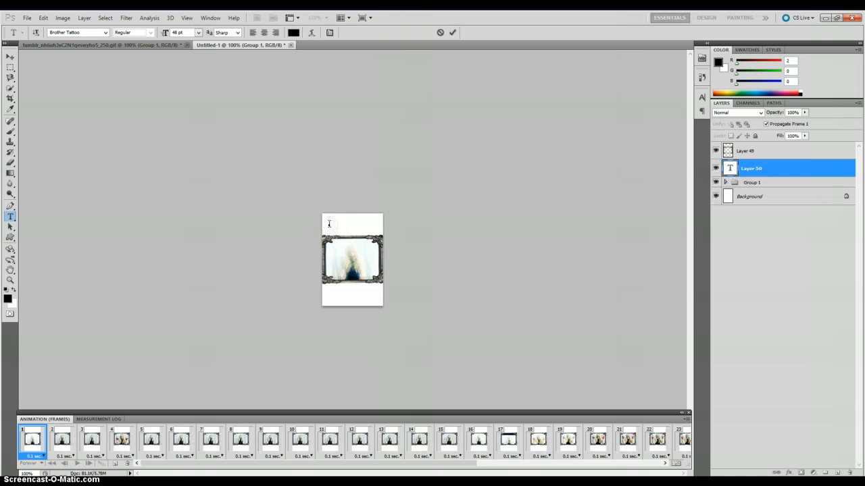
pyautogui.hotkey('ctrl', 'a')
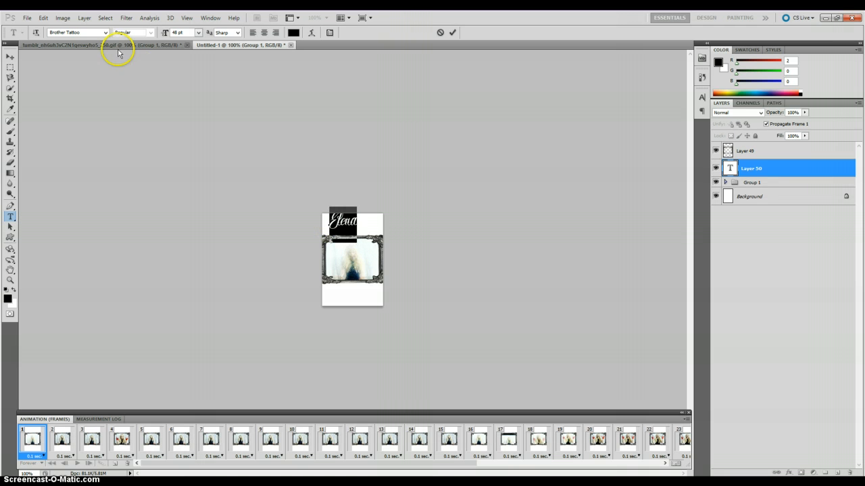
pyautogui.click(106, 33)
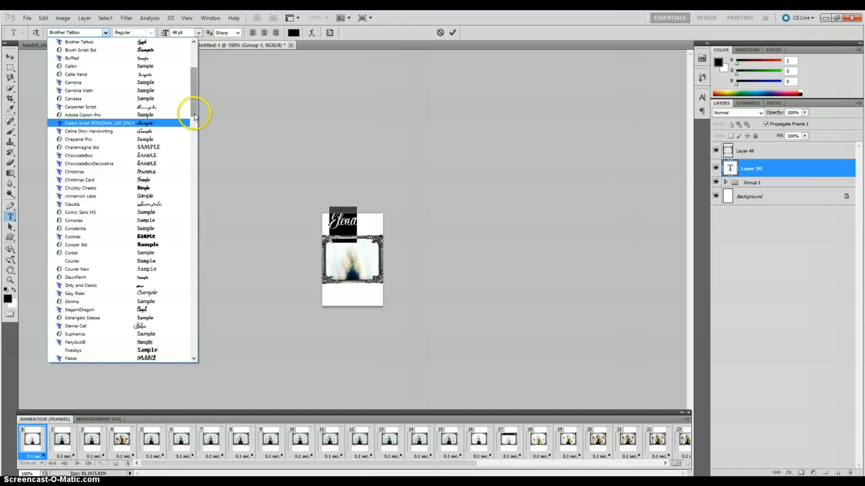
pyautogui.click(155, 294)
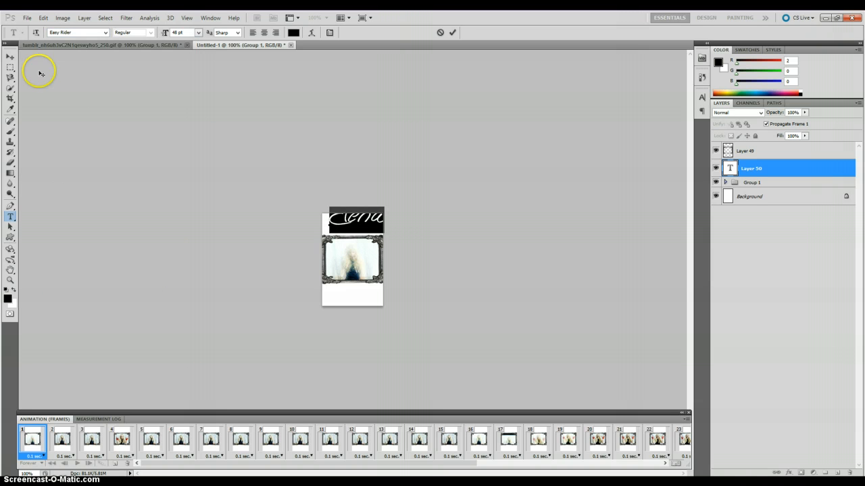
# Step: Set the first-name text to 36 pt and centre it above the framed picture
pyautogui.click(198, 33)
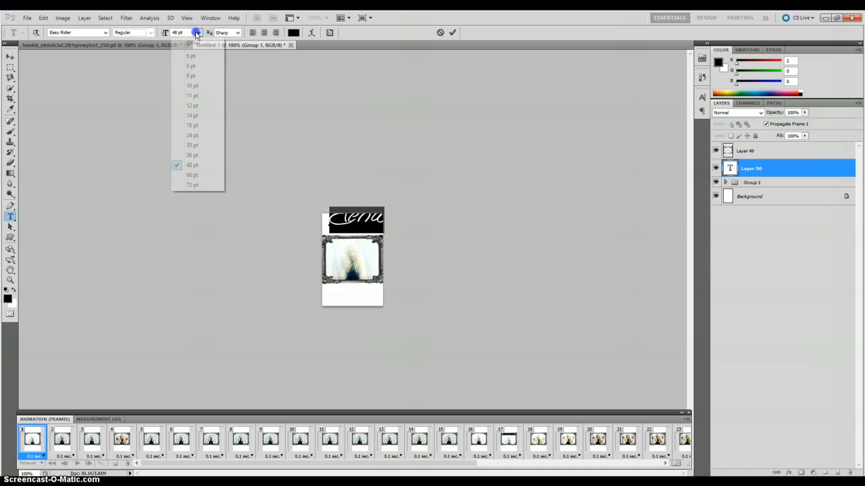
pyautogui.click(193, 156)
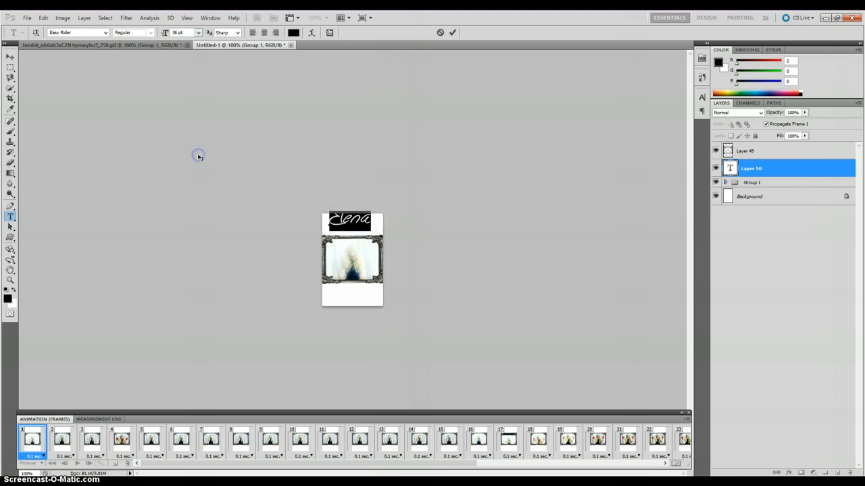
pyautogui.click(10, 57)
pyautogui.click(351, 220)
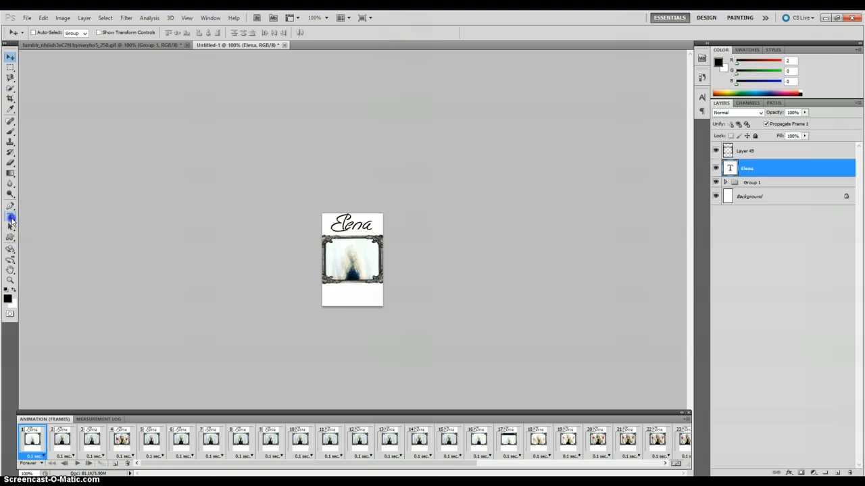
# Step: Add a text layer with the character's surname below the framed picture, set it to 30 pt and centre it under the frame
pyautogui.click(11, 218)
pyautogui.click(324, 297)
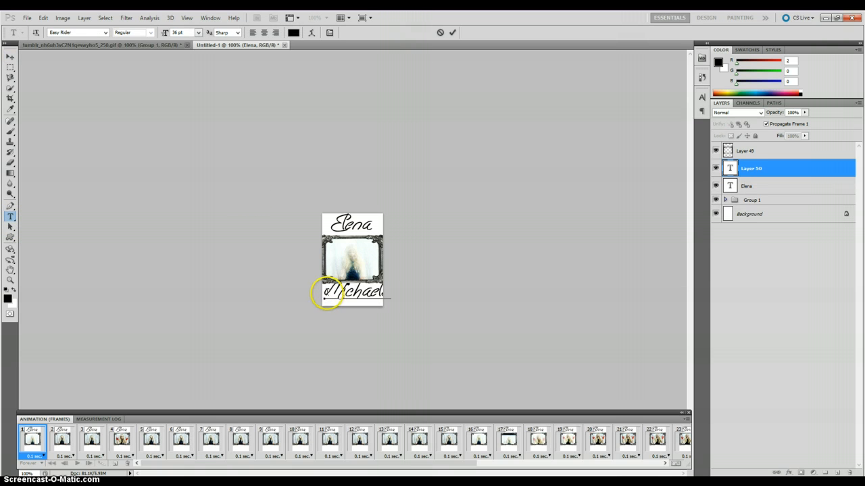
pyautogui.click(198, 32)
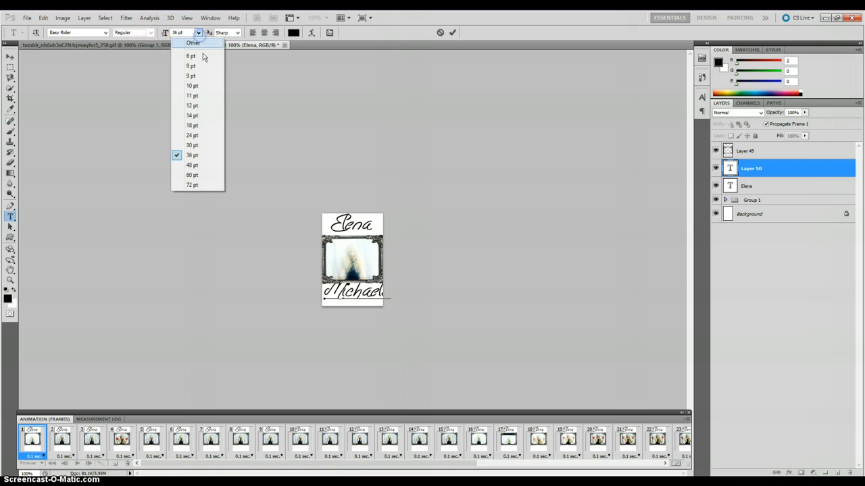
pyautogui.click(360, 299)
pyautogui.doubleClick(358, 295)
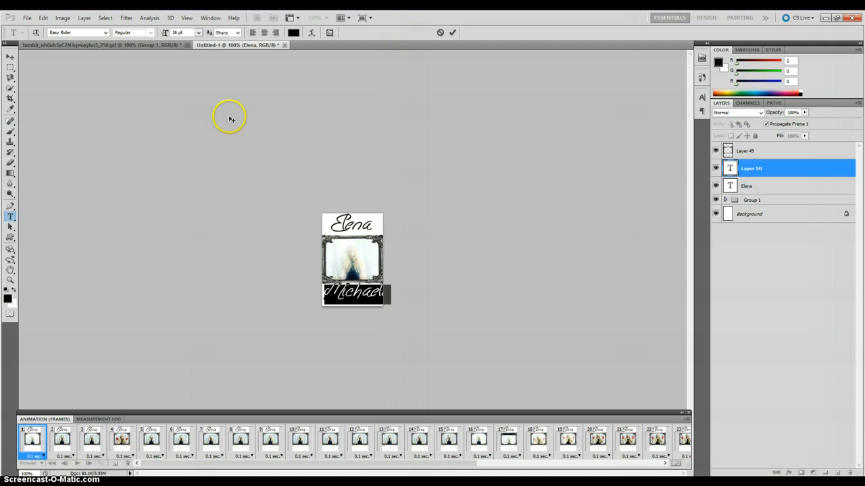
pyautogui.click(202, 33)
pyautogui.click(208, 142)
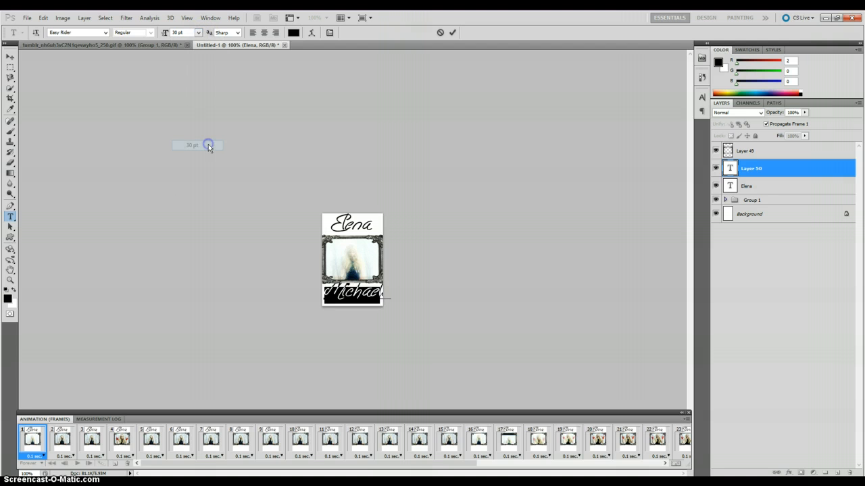
pyautogui.click(10, 57)
pyautogui.click(335, 305)
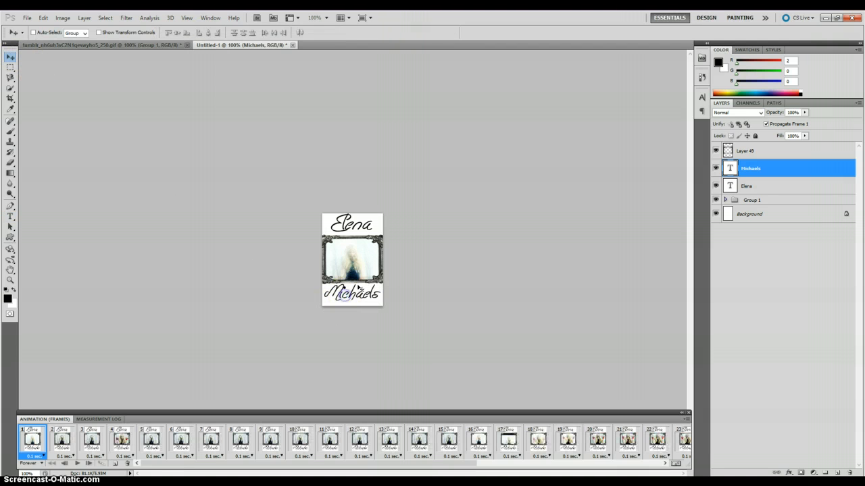
# Step: Play the animation to check the name text above and below the picture, and return to frame 1
pyautogui.click(77, 463)
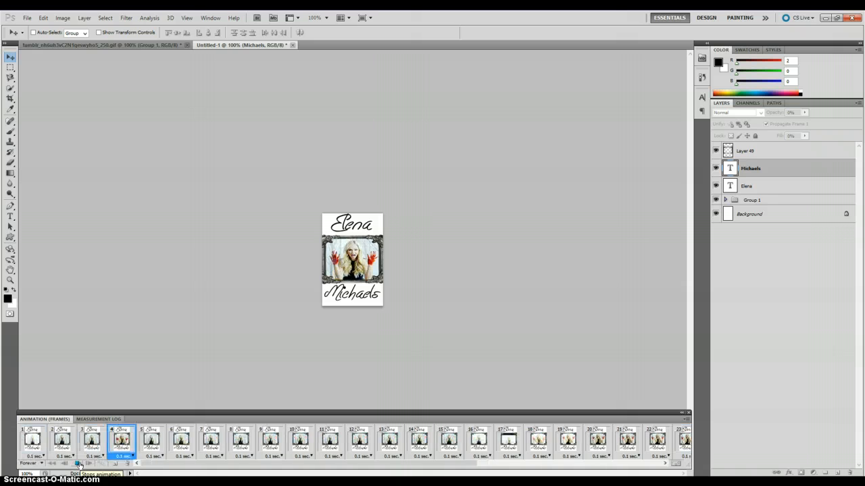
pyautogui.click(79, 465)
pyautogui.click(36, 441)
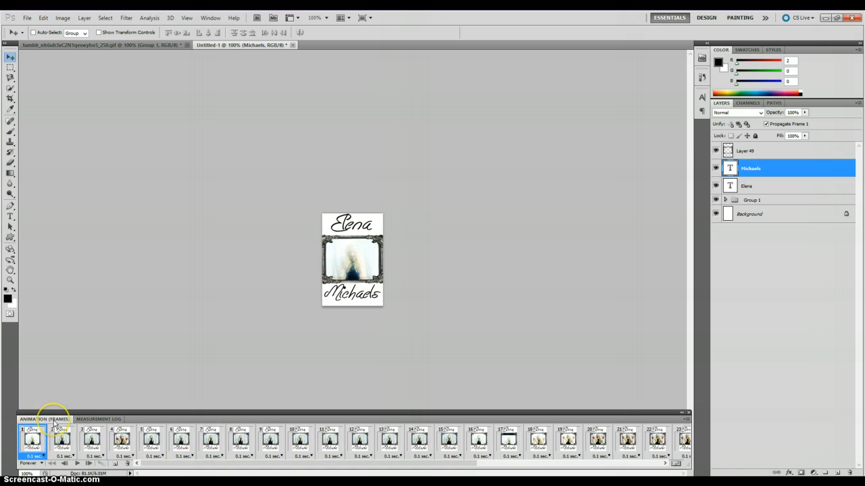
# Step: Open the W!CK3D L0V3LY coloring file from the Dark folder of the PSD collection
pyautogui.click(27, 19)
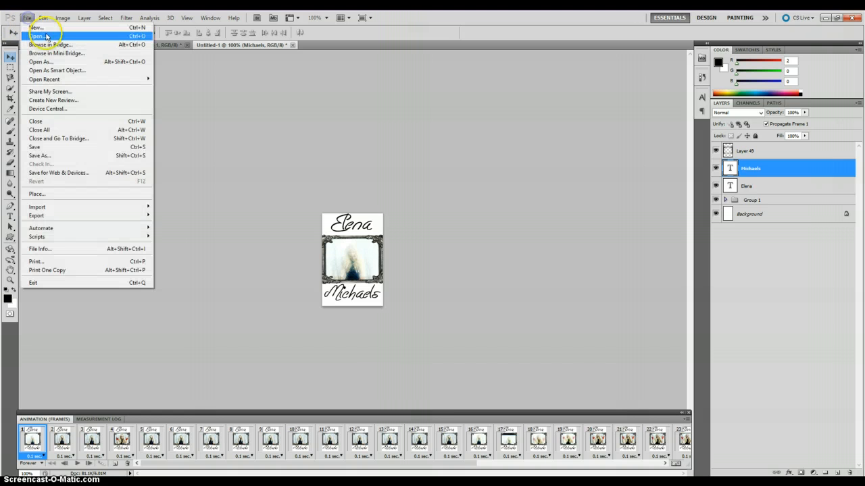
pyautogui.click(46, 34)
pyautogui.click(215, 37)
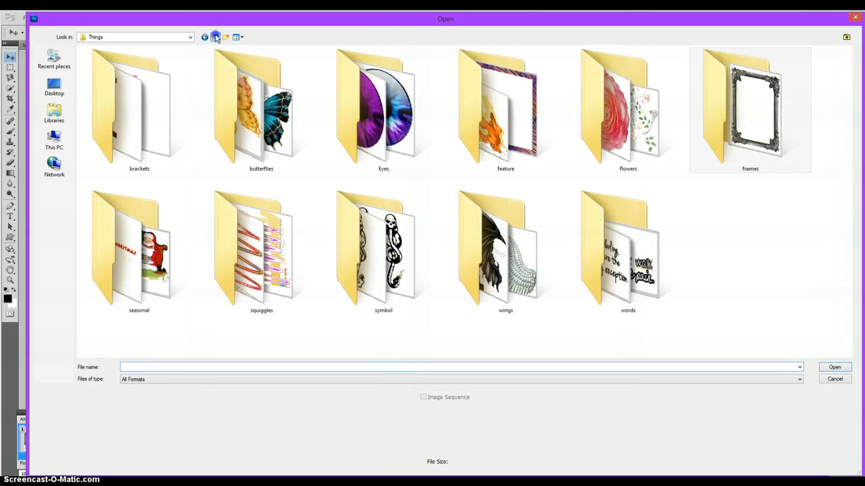
pyautogui.click(215, 37)
pyautogui.click(214, 38)
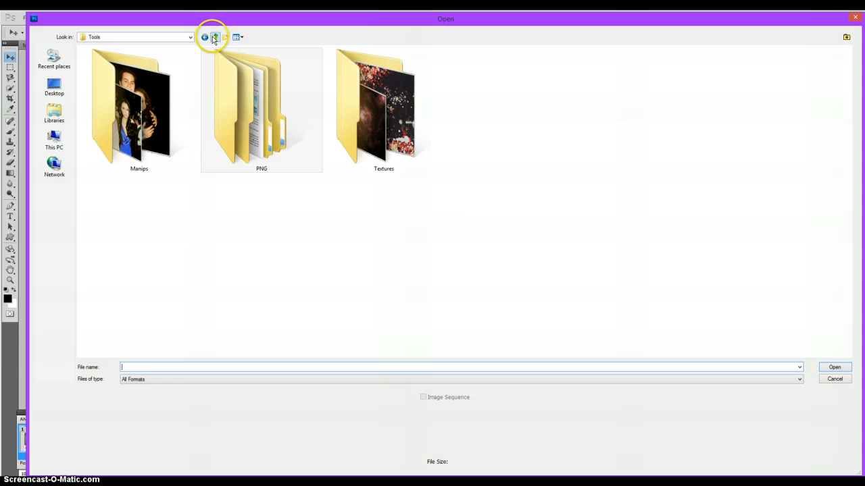
pyautogui.click(214, 37)
pyautogui.doubleClick(158, 252)
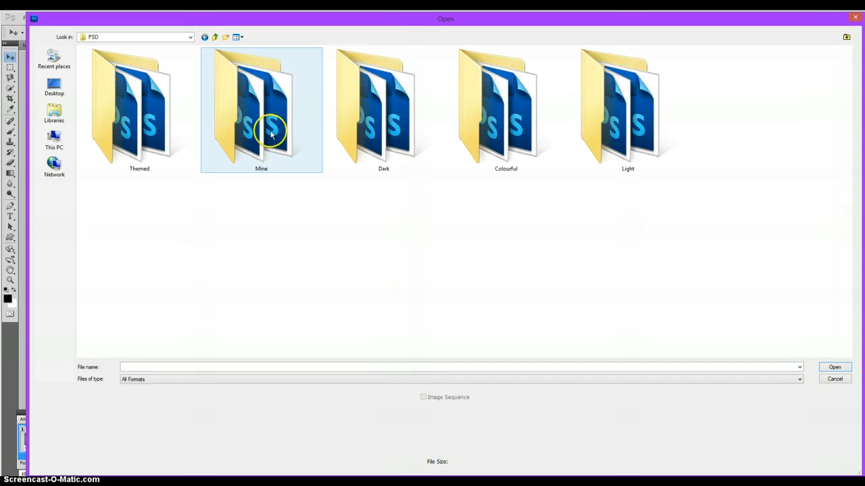
pyautogui.doubleClick(368, 135)
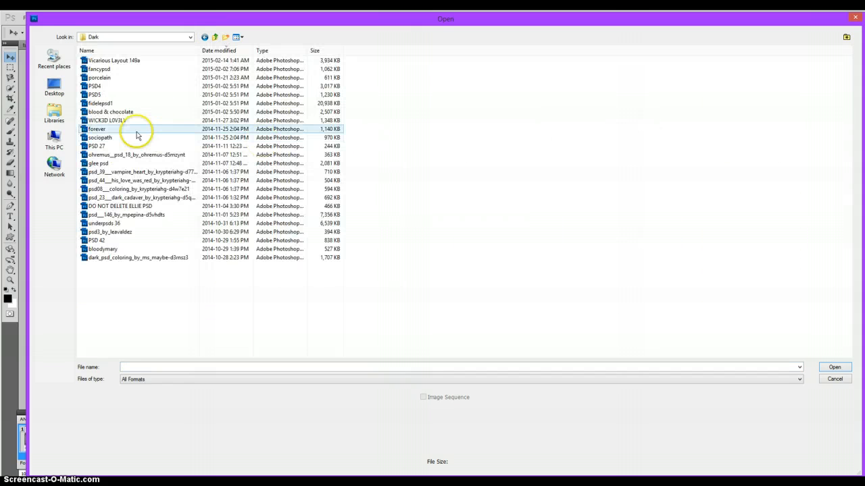
pyautogui.doubleClick(128, 121)
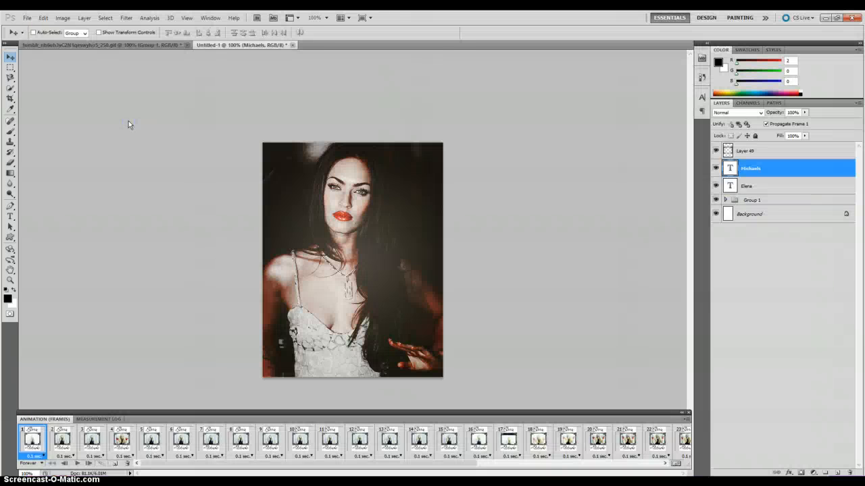
# Step: Open the Only Red coloring file from the Downloads folder
pyautogui.click(24, 19)
pyautogui.click(43, 38)
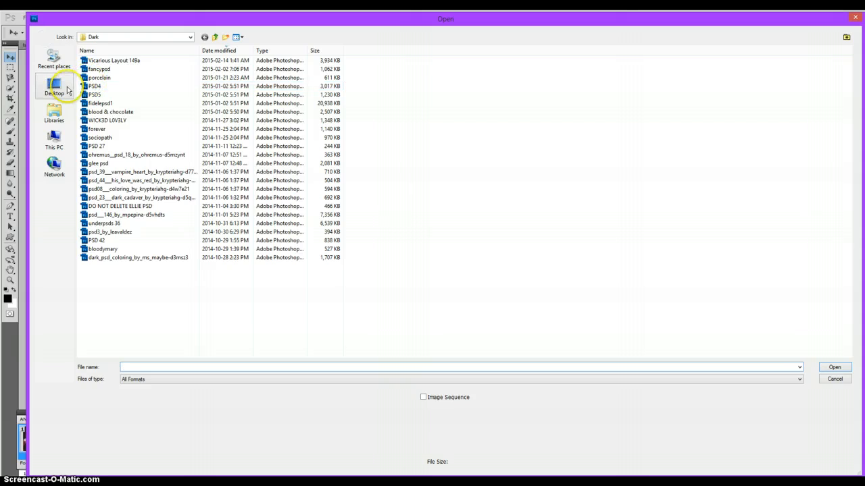
pyautogui.click(54, 86)
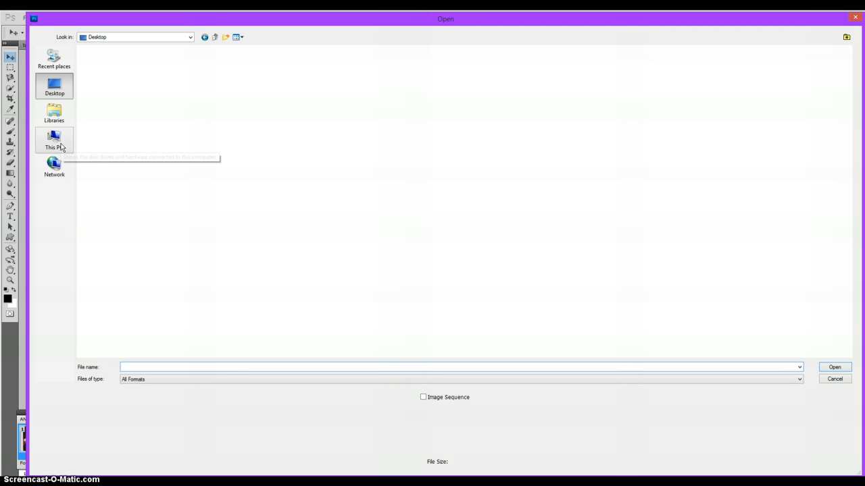
pyautogui.click(56, 142)
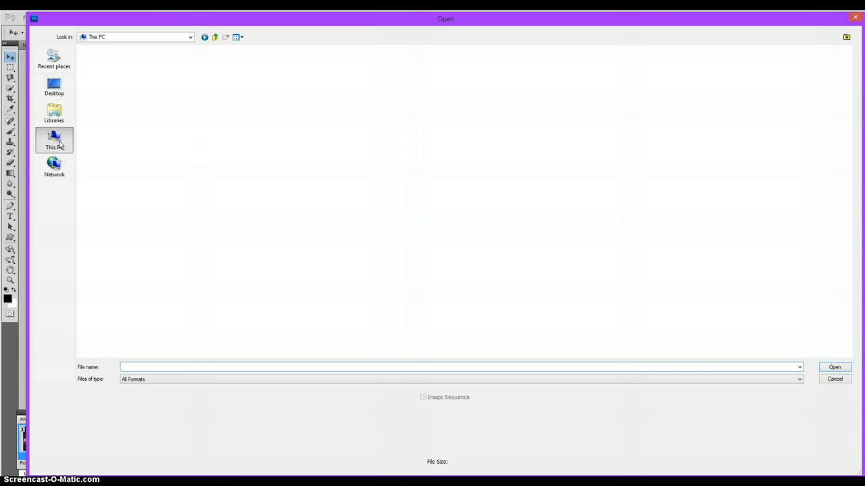
pyautogui.click(295, 102)
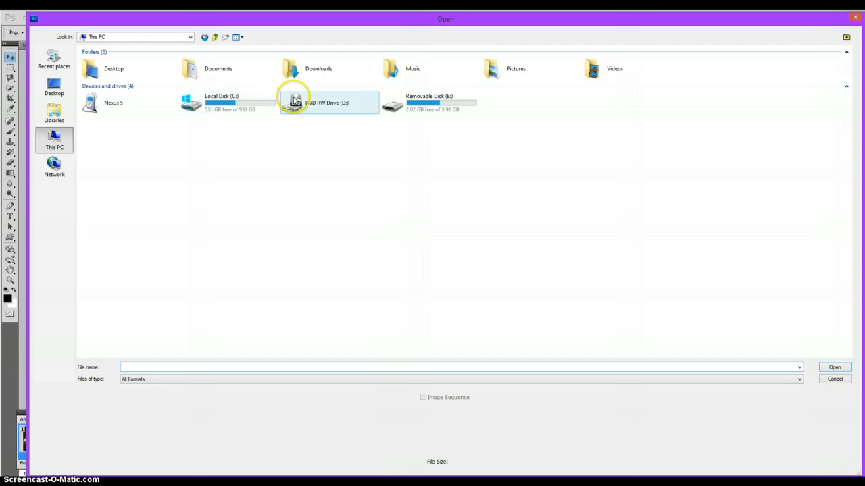
pyautogui.doubleClick(317, 73)
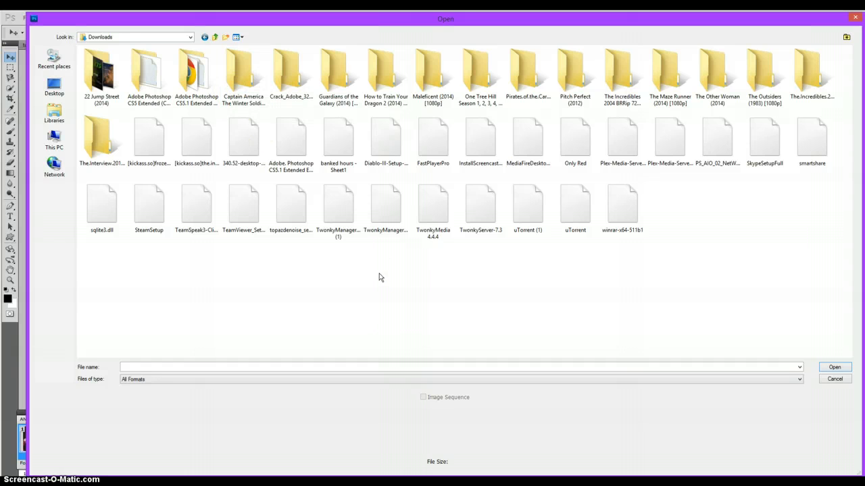
pyautogui.doubleClick(582, 155)
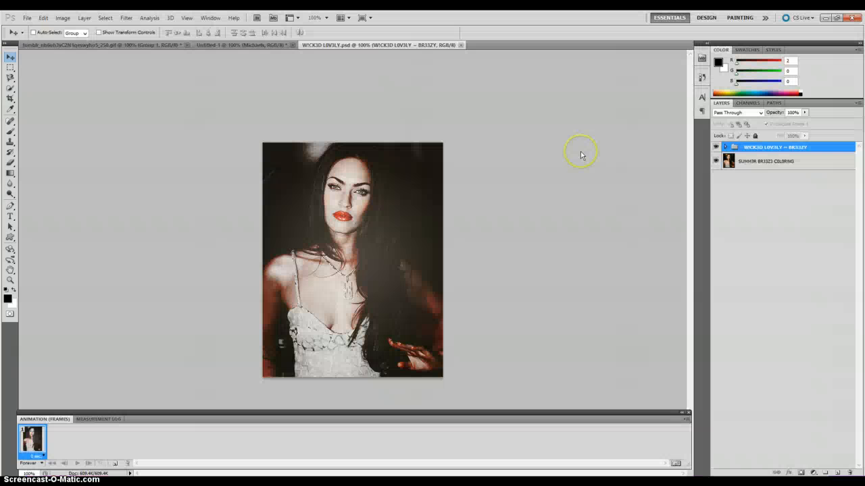
# Step: Float the Only Red and W!CK3D L0V3LY documents in separate windows on either side of the Untitled-1 canvas
pyautogui.moveTo(495, 46); pyautogui.dragTo(519, 106)
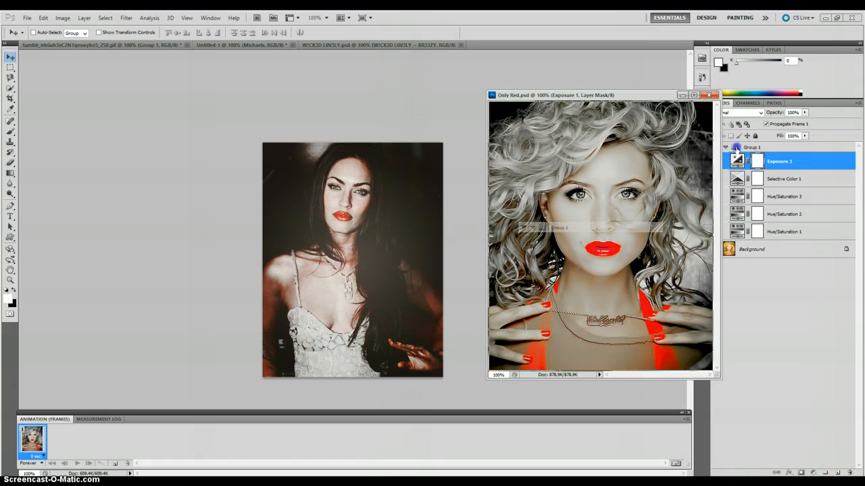
pyautogui.click(750, 146)
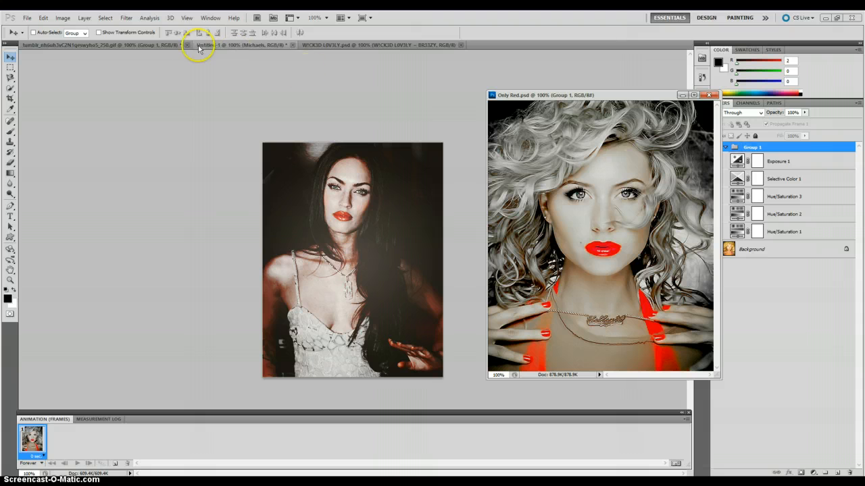
pyautogui.click(242, 45)
pyautogui.moveTo(365, 46); pyautogui.dragTo(150, 91)
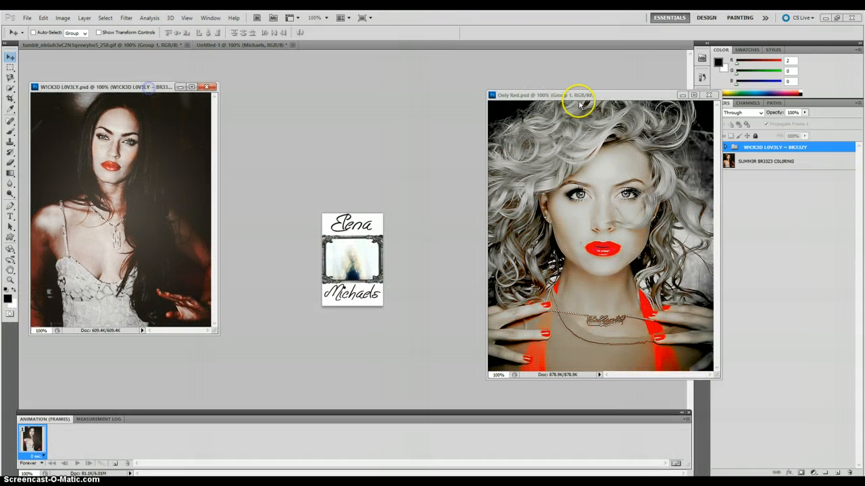
# Step: Collapse the adjustment group in Only Red and copy it into the Untitled-1 document below the frame layer
pyautogui.click(626, 95)
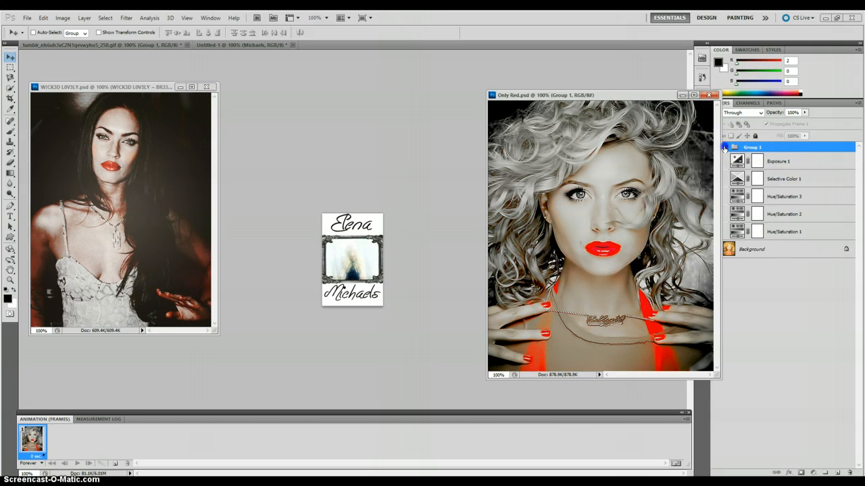
pyautogui.click(725, 146)
pyautogui.moveTo(743, 148); pyautogui.dragTo(350, 260)
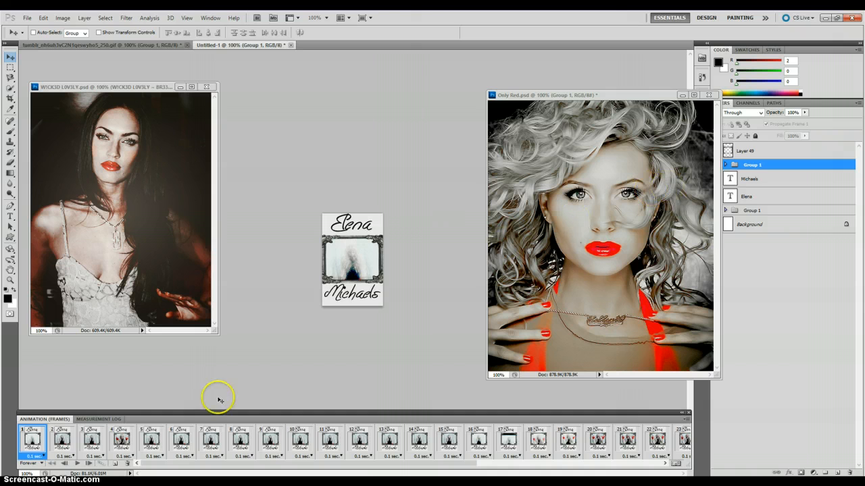
# Step: Play the animation to check the Only Red coloring and return to frame 1
pyautogui.click(77, 465)
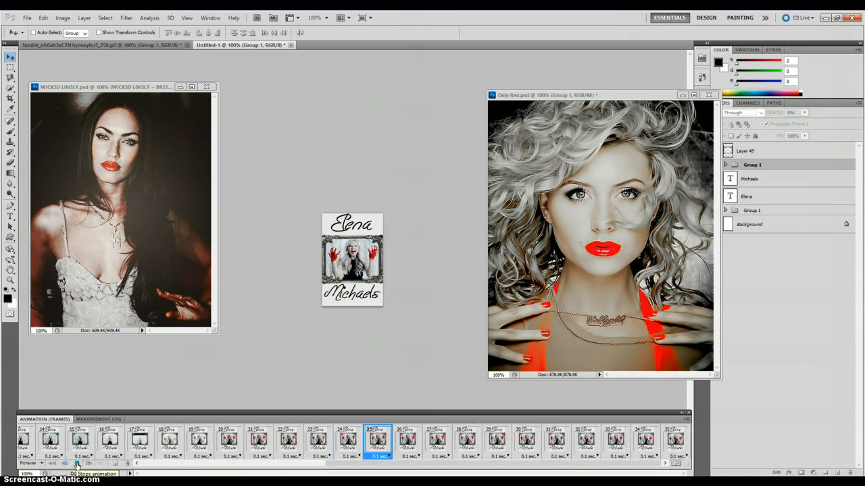
pyautogui.click(76, 466)
pyautogui.click(145, 466)
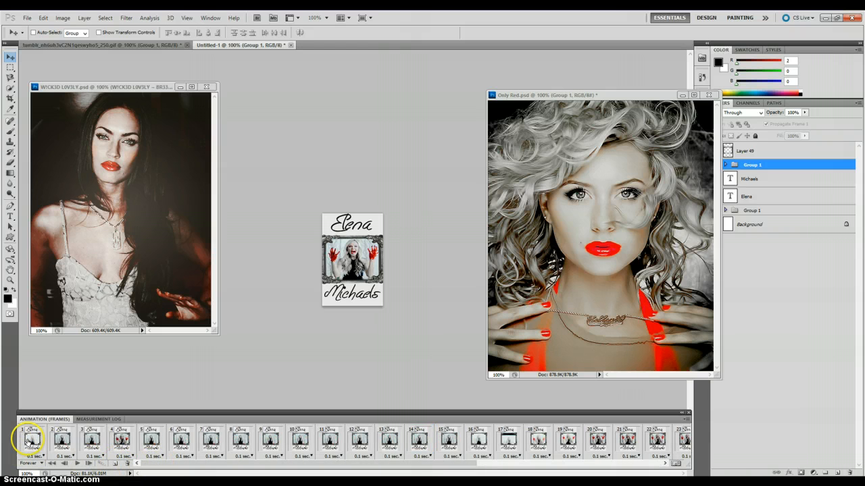
pyautogui.click(26, 440)
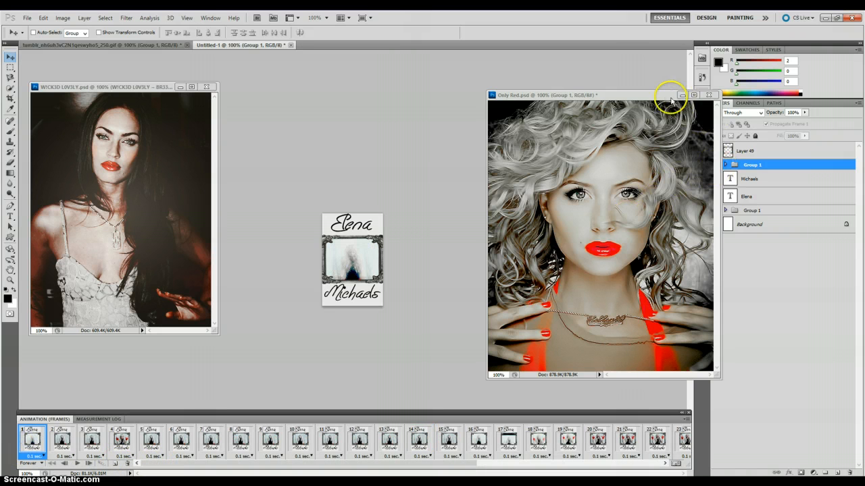
# Step: Hide the copied Only Red group in Untitled-1 and close Only Red.psd without saving changes
pyautogui.moveTo(668, 95); pyautogui.dragTo(599, 92)
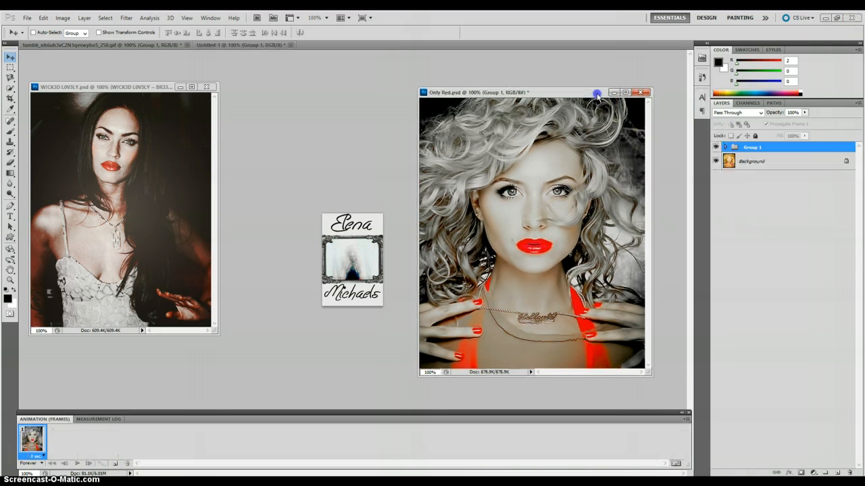
pyautogui.click(361, 259)
pyautogui.click(640, 92)
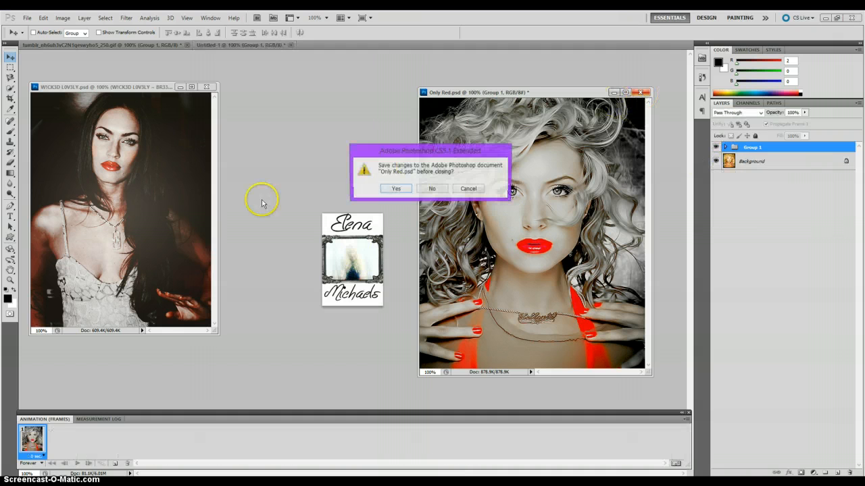
pyautogui.click(440, 189)
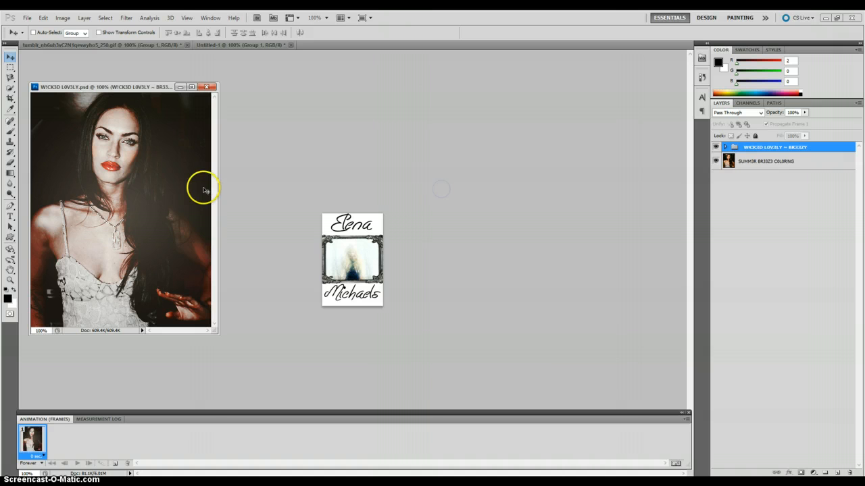
# Step: Copy the W!CK3D L0V3LY group into Untitled-1 below the frame layer and play the animation to check the coloring, returning to frame 1
pyautogui.moveTo(730, 147); pyautogui.dragTo(354, 262)
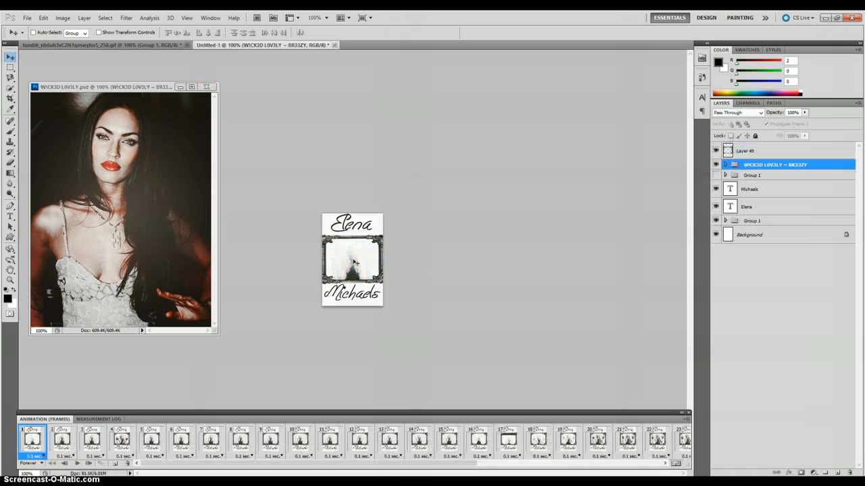
pyautogui.click(78, 465)
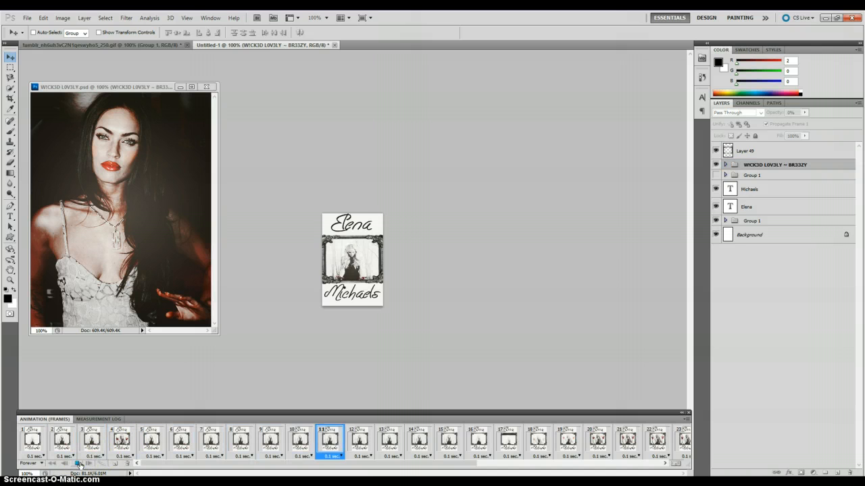
pyautogui.click(78, 465)
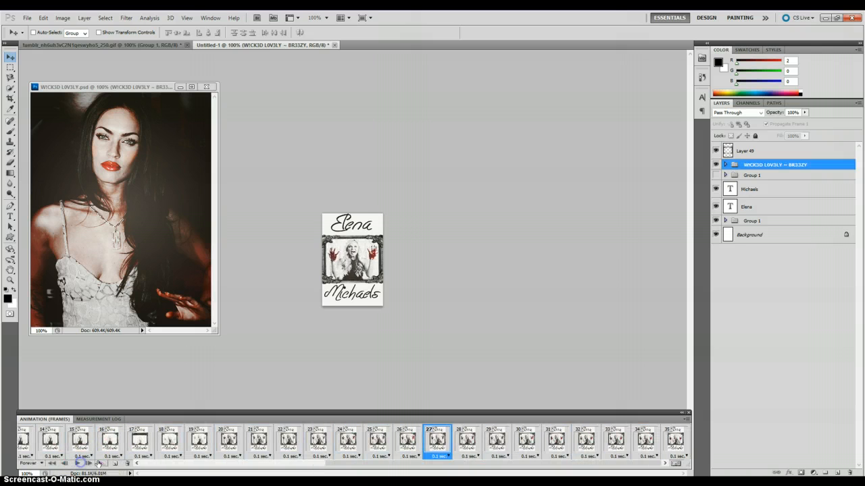
pyautogui.click(143, 464)
pyautogui.click(34, 443)
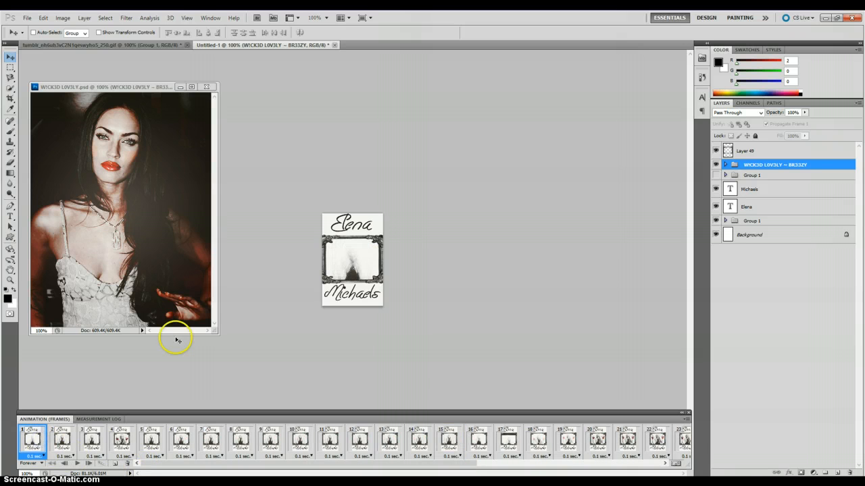
# Step: Close W!CK3D L0V3LY.psd and delete both copied coloring groups from Untitled-1
pyautogui.click(207, 89)
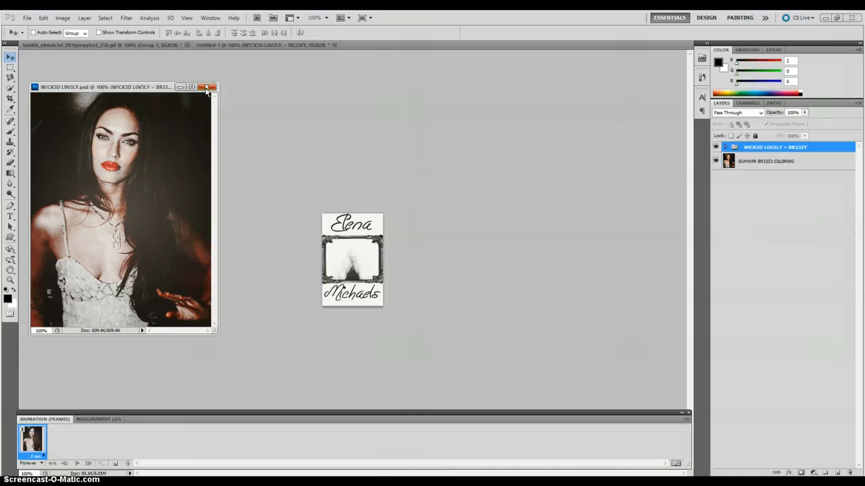
pyautogui.press('Delete')
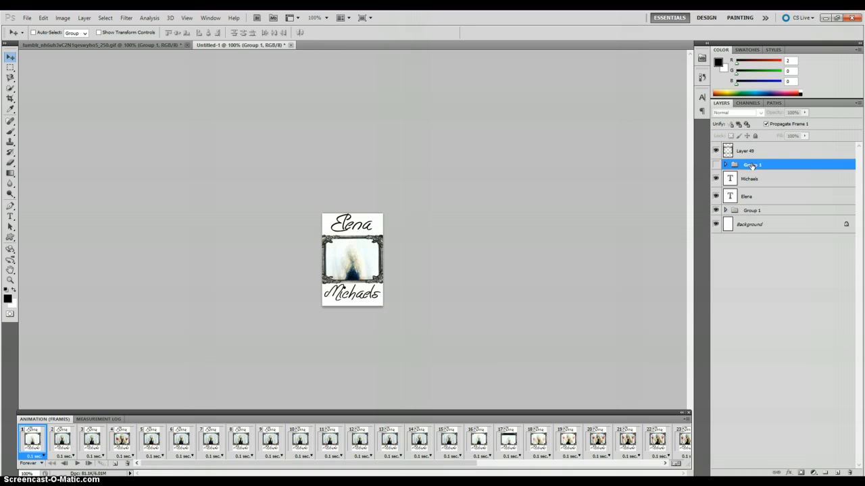
pyautogui.press('Delete')
# Step: Start opening a file and browse to the PSD folder on Removable Disk (E:)
pyautogui.click(27, 18)
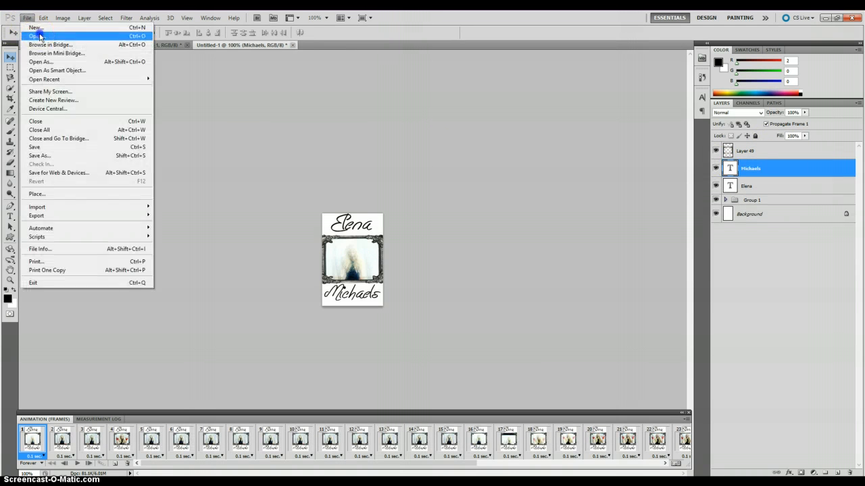
pyautogui.click(39, 33)
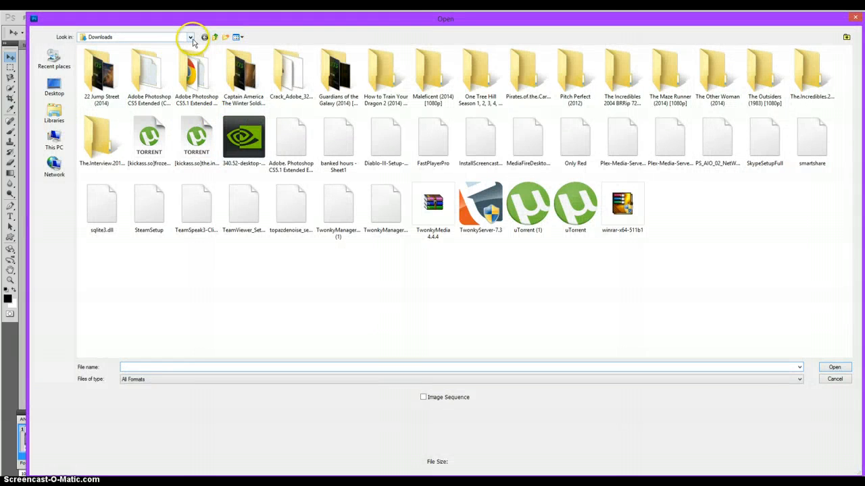
pyautogui.click(214, 39)
pyautogui.click(215, 38)
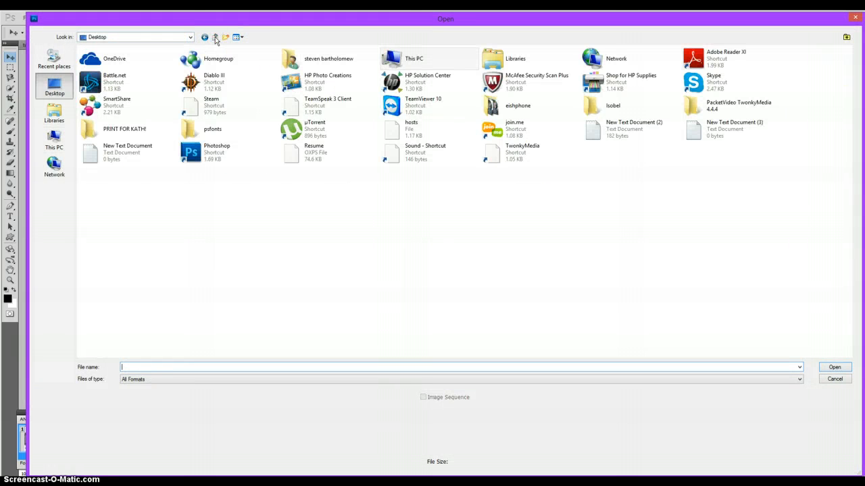
pyautogui.click(55, 142)
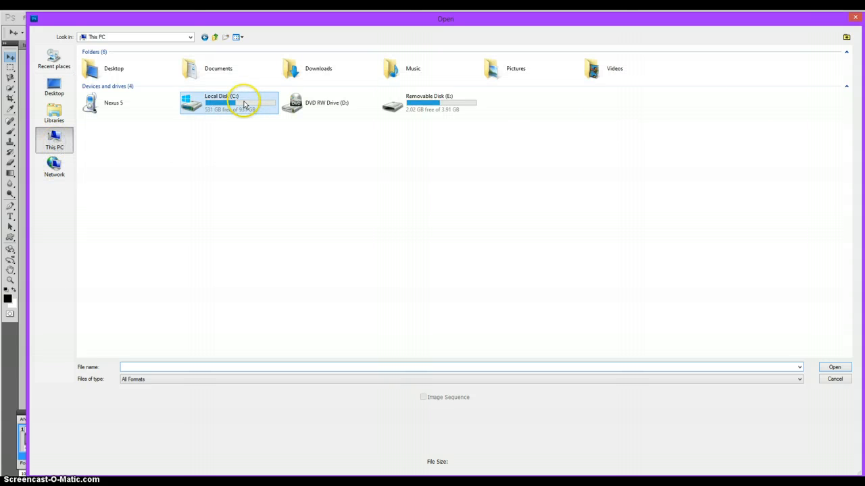
pyautogui.doubleClick(410, 103)
pyautogui.doubleClick(150, 61)
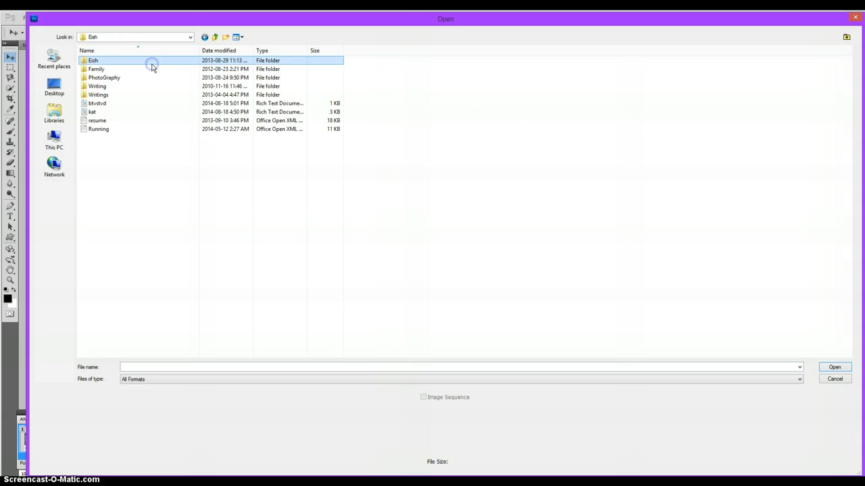
pyautogui.doubleClick(185, 214)
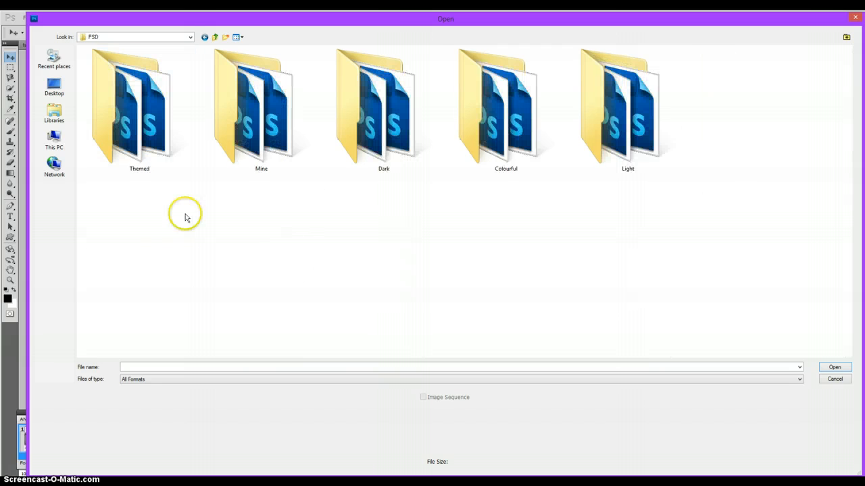
# Step: Preview the PSD colorings in the Colourful folder, including #120, twilightrpglyt, redwhiteBLUE, pink-licious and bellamypsd
pyautogui.click(585, 141)
pyautogui.click(539, 136)
pyautogui.doubleClick(540, 137)
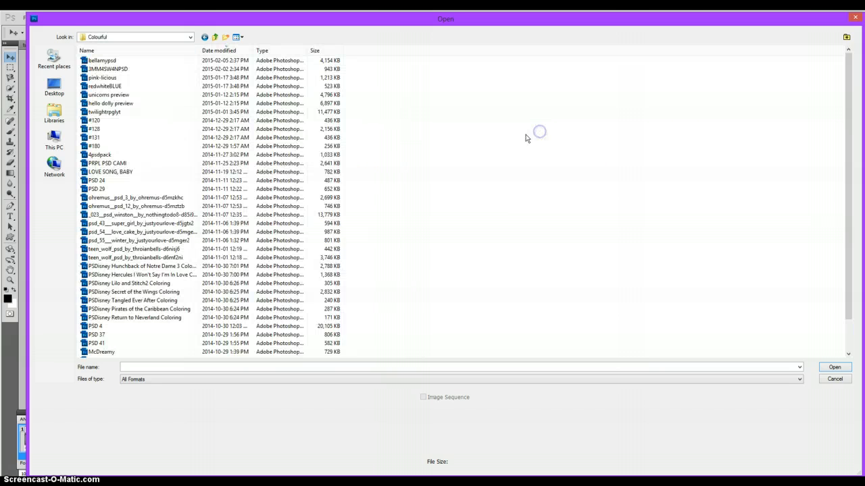
pyautogui.click(119, 96)
pyautogui.click(125, 120)
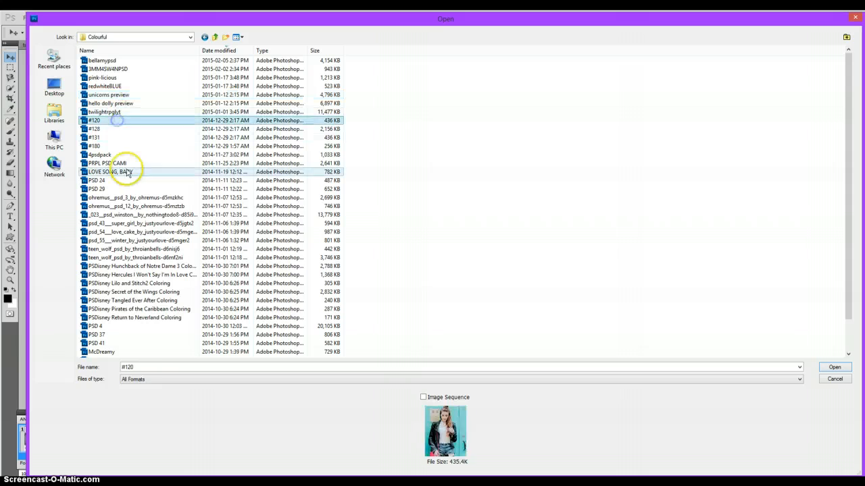
pyautogui.click(135, 215)
pyautogui.click(135, 164)
pyautogui.click(133, 275)
pyautogui.click(134, 214)
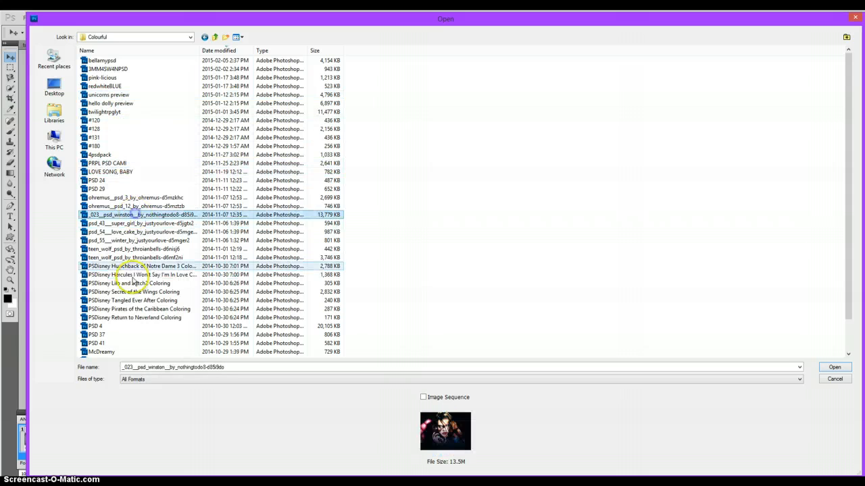
pyautogui.click(125, 277)
pyautogui.click(134, 214)
pyautogui.click(129, 175)
pyautogui.click(122, 144)
pyautogui.click(125, 113)
pyautogui.click(125, 120)
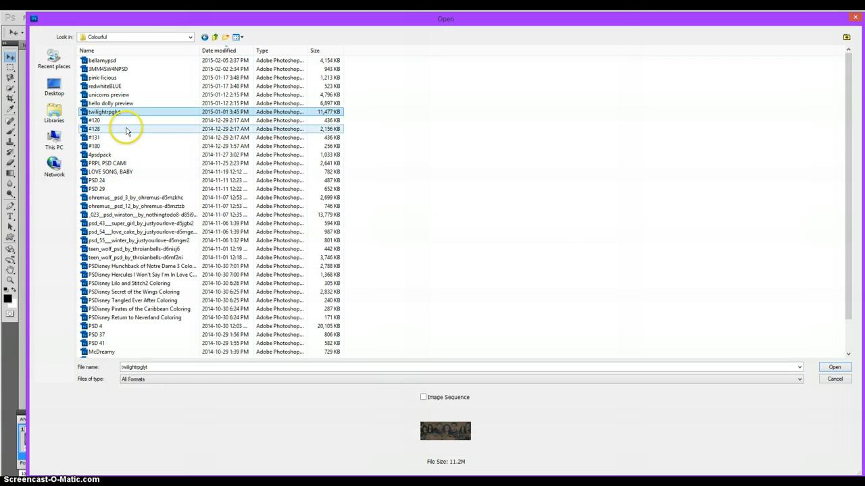
pyautogui.click(126, 103)
pyautogui.click(125, 86)
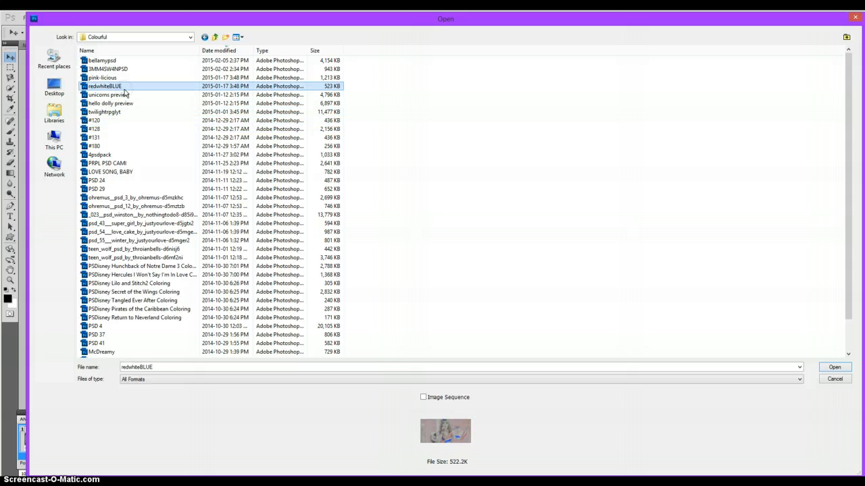
pyautogui.click(124, 78)
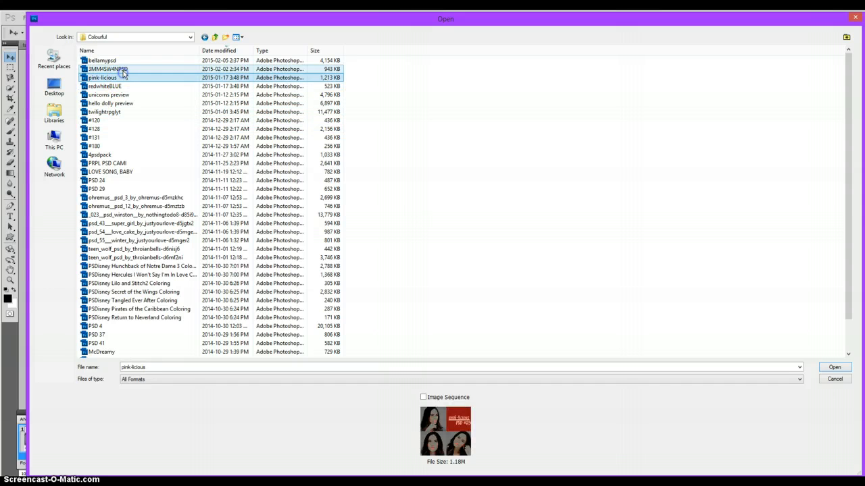
pyautogui.click(119, 70)
pyautogui.click(116, 60)
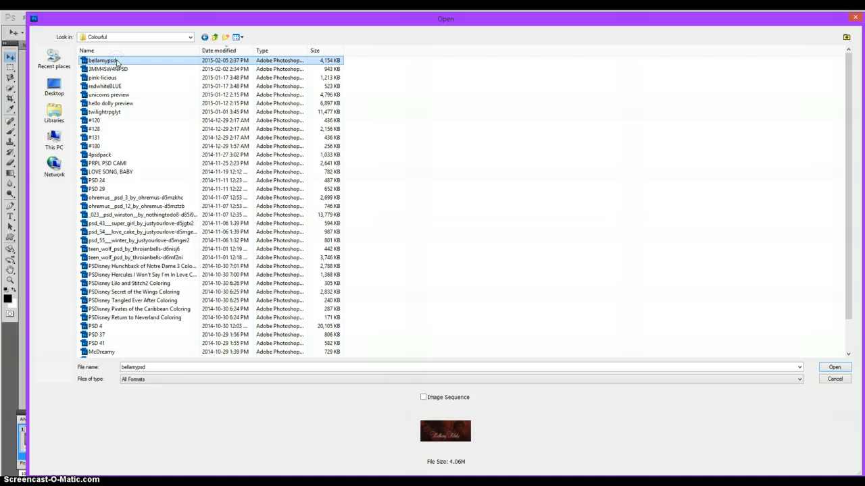
# Step: Switch to the Light folder and preview its colorings, including Endless Love, girlfriday, Bittersweet and the crudelia and teen_wolf_color files
pyautogui.click(212, 37)
pyautogui.doubleClick(613, 135)
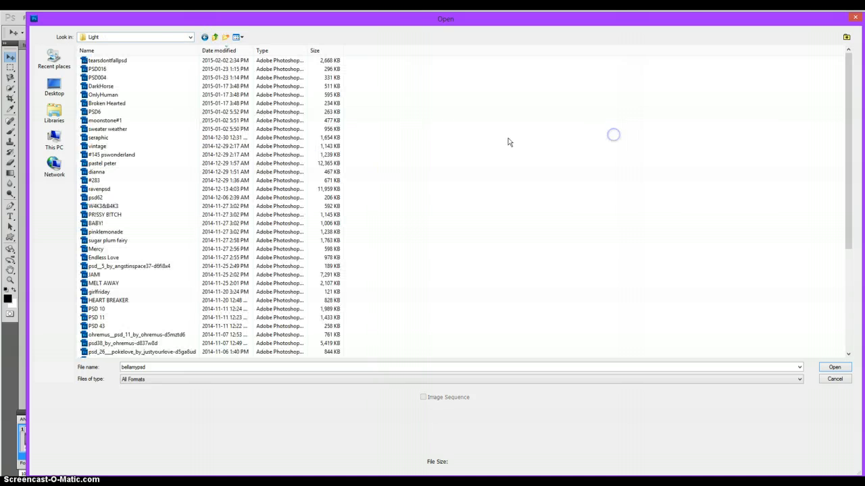
pyautogui.click(169, 163)
pyautogui.click(170, 146)
pyautogui.click(170, 121)
pyautogui.click(175, 256)
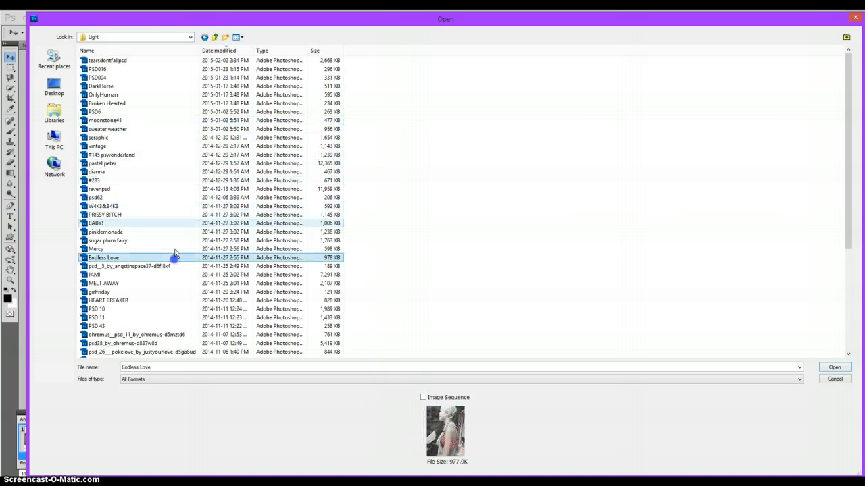
pyautogui.click(171, 128)
pyautogui.click(173, 232)
pyautogui.click(174, 258)
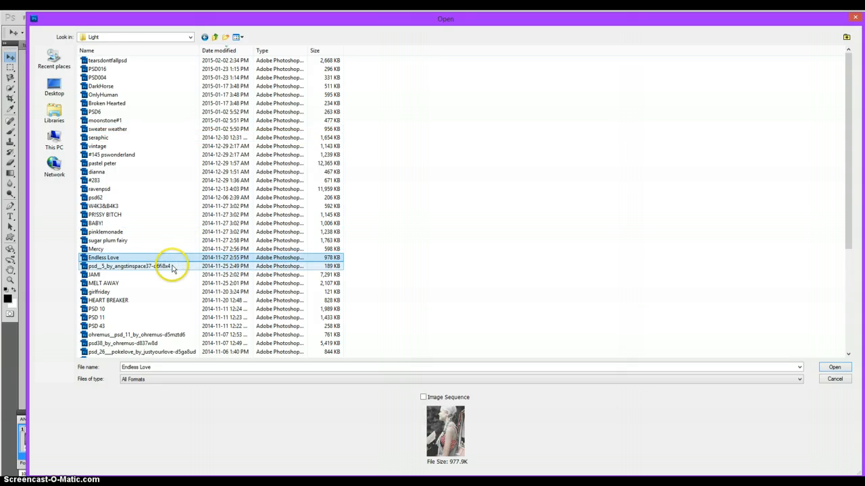
pyautogui.scroll(-1, 172, 268)
pyautogui.click(170, 266)
pyautogui.click(169, 283)
pyautogui.click(169, 309)
pyautogui.click(169, 265)
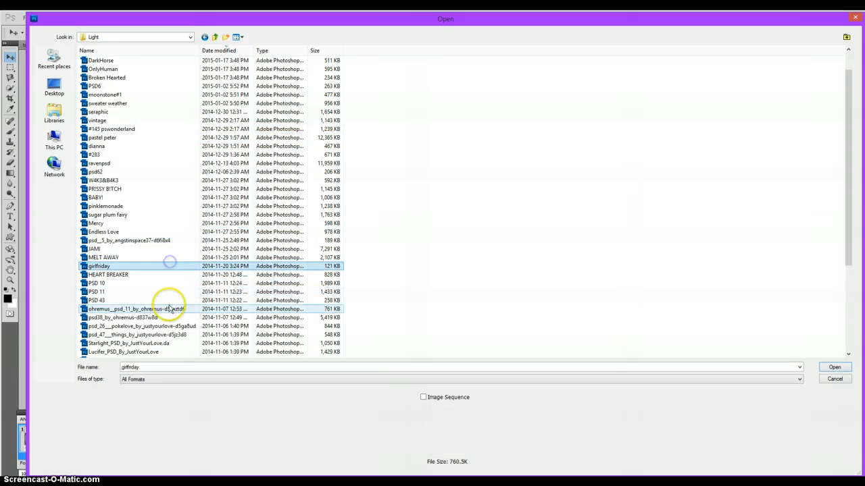
pyautogui.click(170, 309)
pyautogui.scroll(-2, 170, 309)
pyautogui.click(169, 309)
pyautogui.scroll(-2, 169, 309)
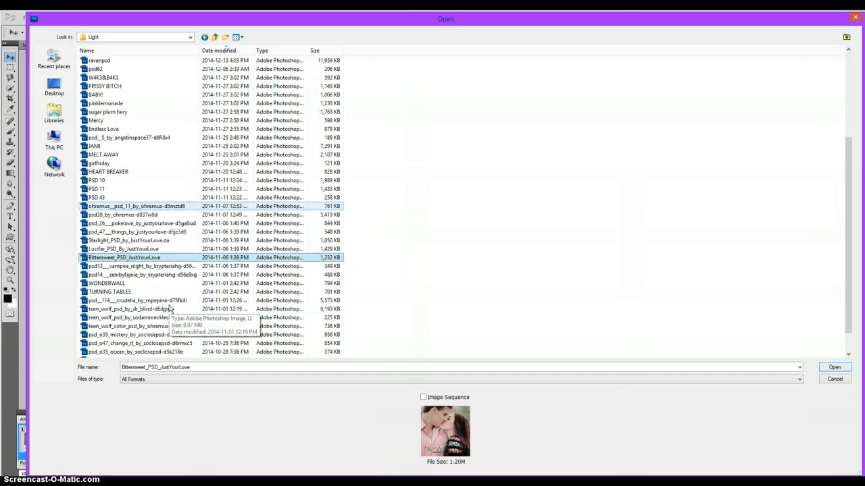
pyautogui.click(169, 283)
pyautogui.click(163, 302)
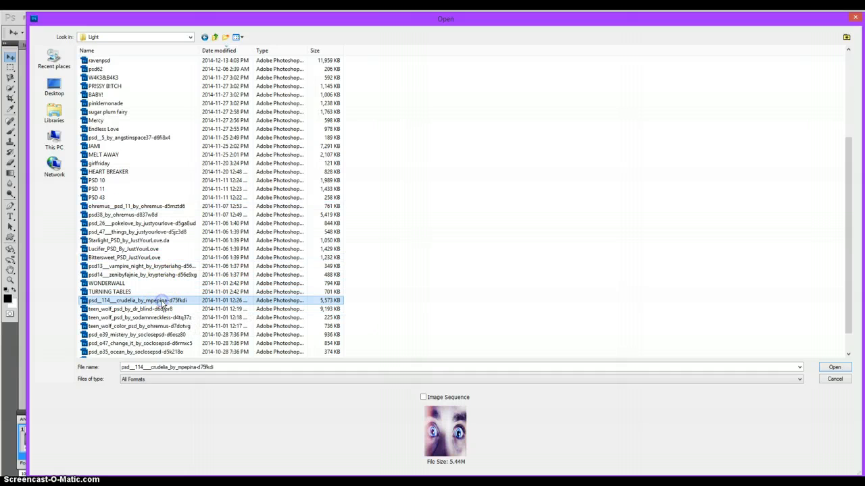
pyautogui.click(162, 327)
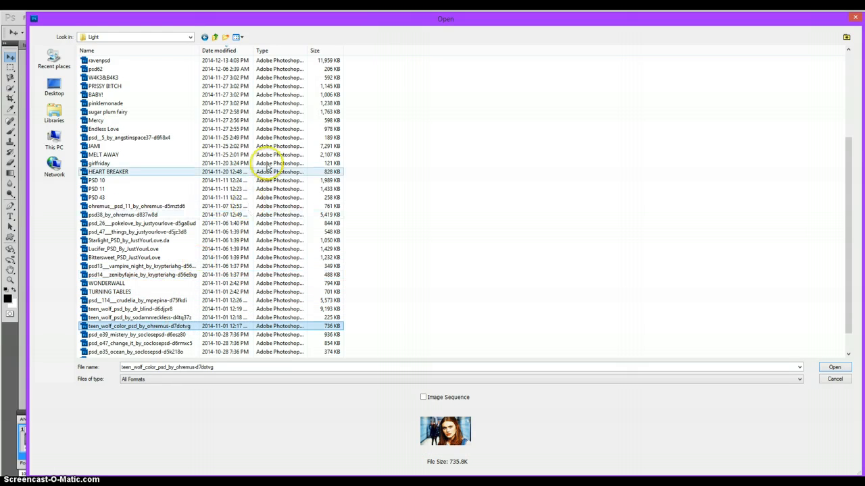
# Step: Switch to the Mine folder and preview its PSD colorings, such as Succu-Bitch, Lady Marmalade, blake blue and angel
pyautogui.click(215, 37)
pyautogui.click(299, 133)
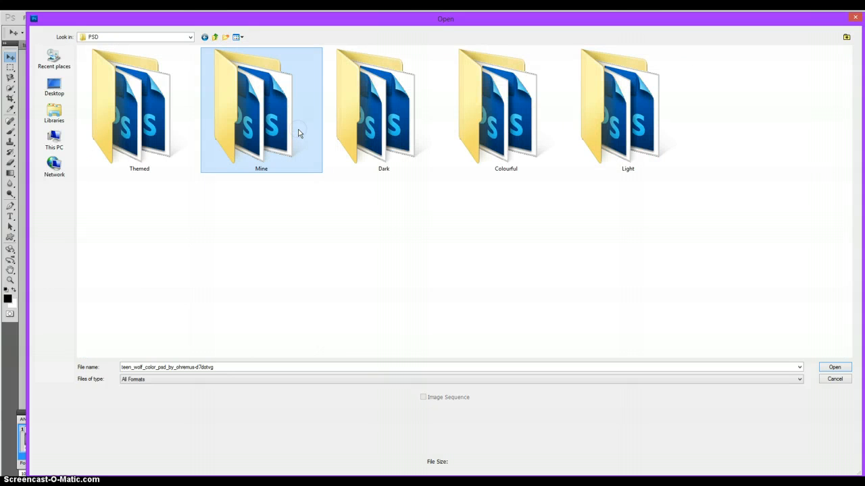
pyautogui.doubleClick(241, 119)
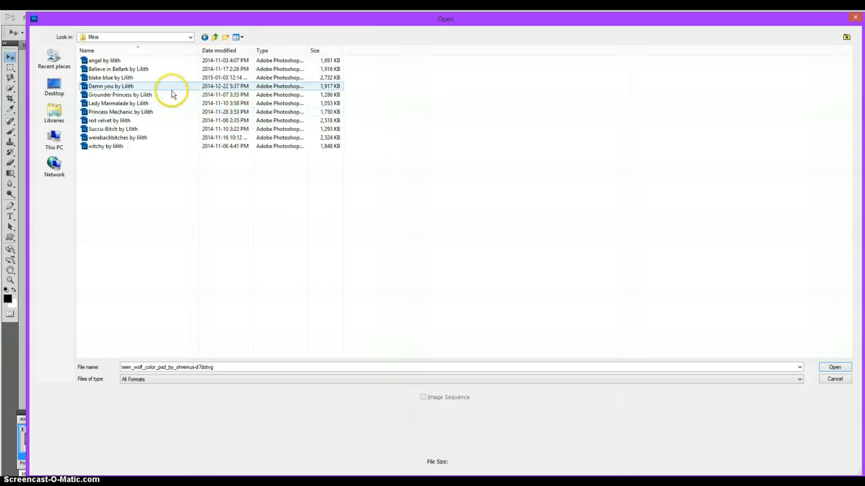
pyautogui.click(147, 77)
pyautogui.click(144, 94)
pyautogui.click(132, 129)
pyautogui.click(115, 103)
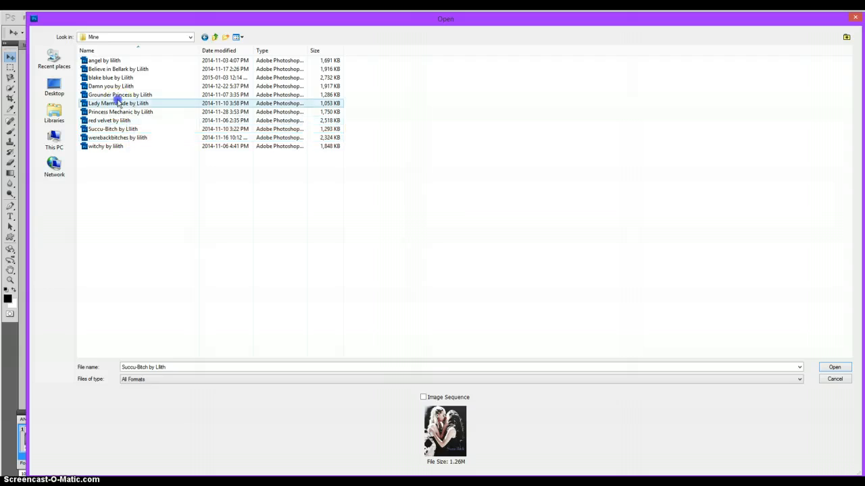
pyautogui.click(106, 77)
pyautogui.click(116, 59)
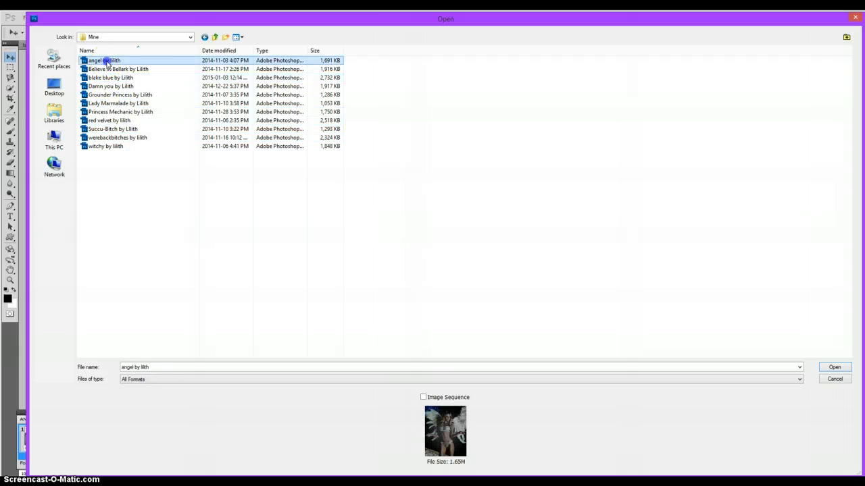
# Step: Return to the Colourful folder and preview its PSD colorings, including redwhiteBLUE, twilightrpglyt, #128, PSD 24 and psd_54 love cake
pyautogui.click(215, 36)
pyautogui.click(521, 128)
pyautogui.doubleClick(521, 129)
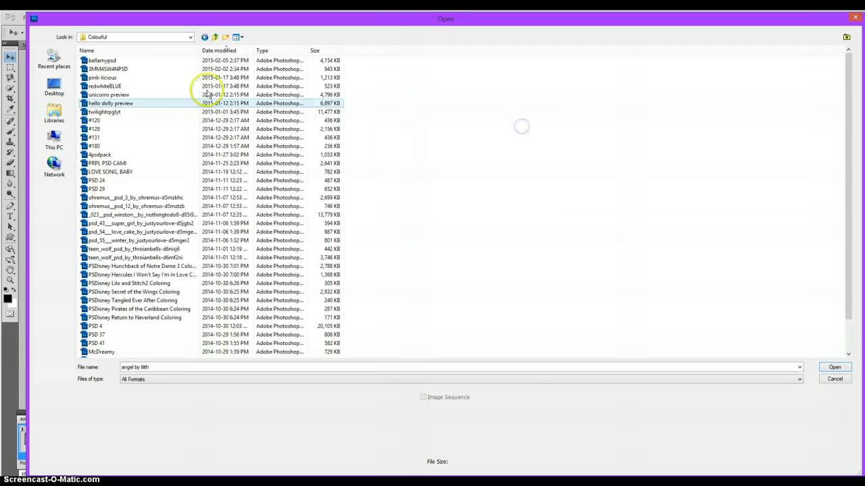
pyautogui.click(131, 60)
pyautogui.click(112, 69)
pyautogui.click(127, 85)
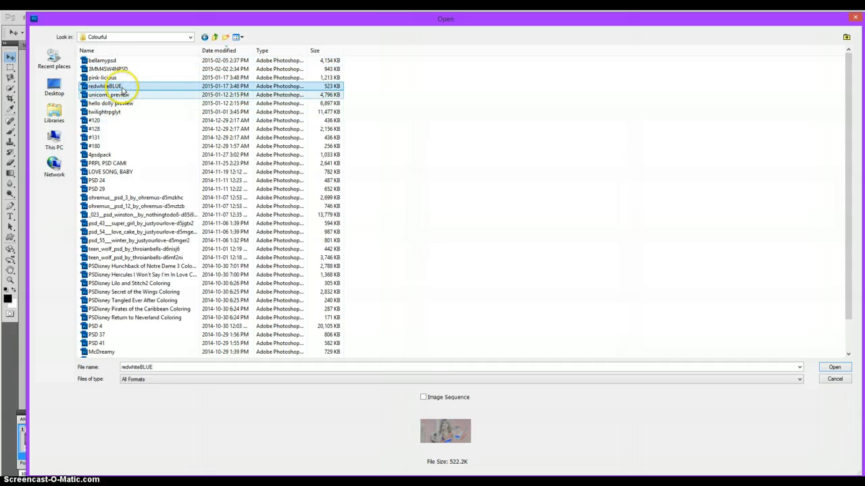
pyautogui.click(121, 104)
pyautogui.click(123, 112)
pyautogui.click(126, 129)
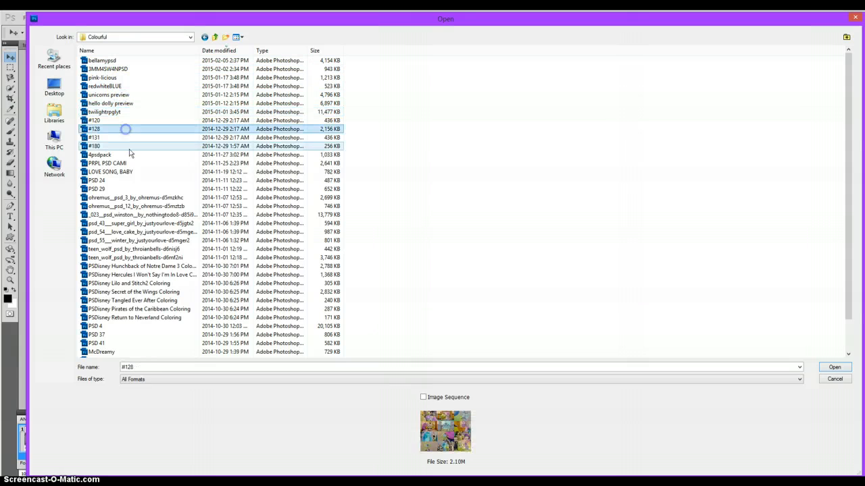
pyautogui.click(128, 155)
pyautogui.click(127, 181)
pyautogui.scroll(-2, 129, 195)
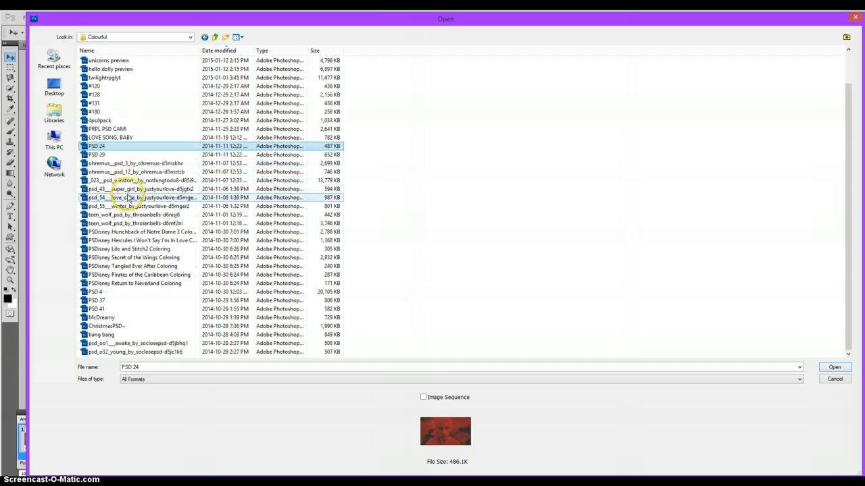
pyautogui.click(127, 197)
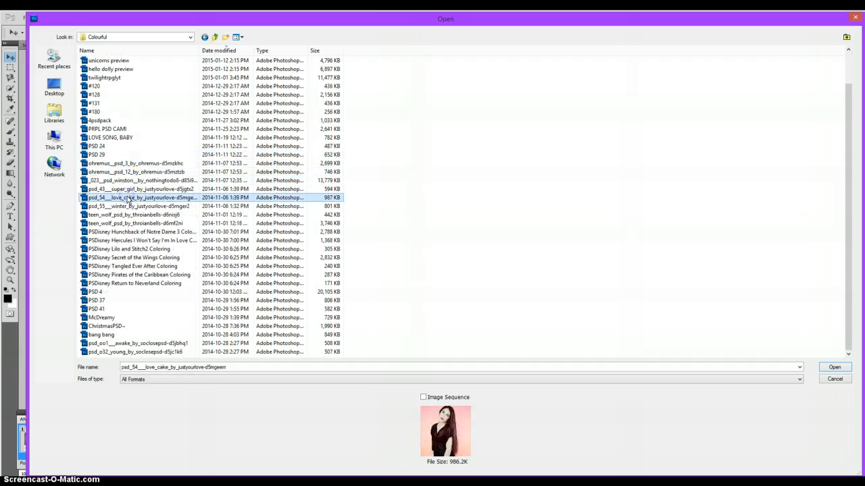
# Step: Open the PSD 24 coloring from the Colourful folder after comparing it with PSD 29
pyautogui.click(120, 162)
pyautogui.click(121, 156)
pyautogui.click(121, 147)
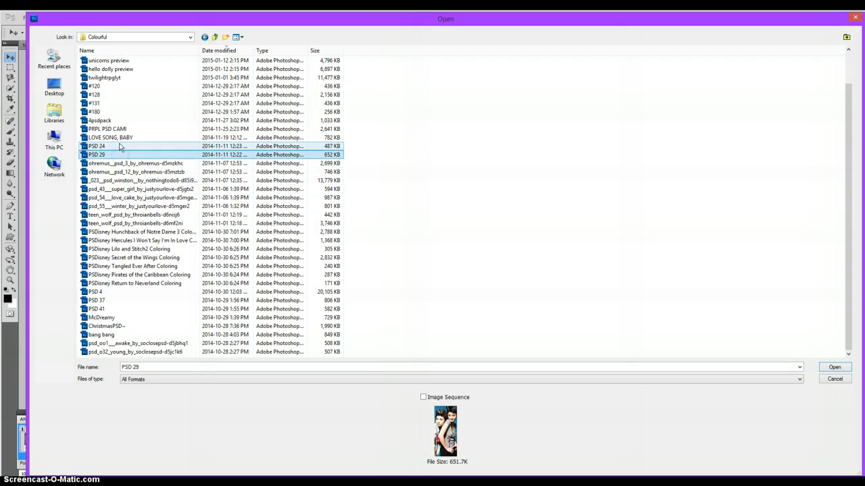
pyautogui.click(835, 367)
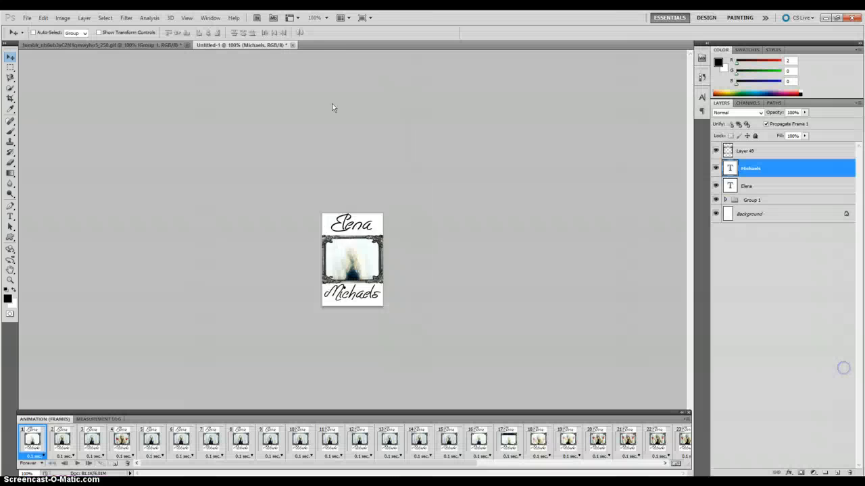
# Step: Copy the PSD 24 coloring group into the GIF document as its uppermost layer group and close the PSD 24 file
pyautogui.moveTo(364, 45); pyautogui.dragTo(503, 102)
pyautogui.moveTo(736, 135); pyautogui.dragTo(357, 271)
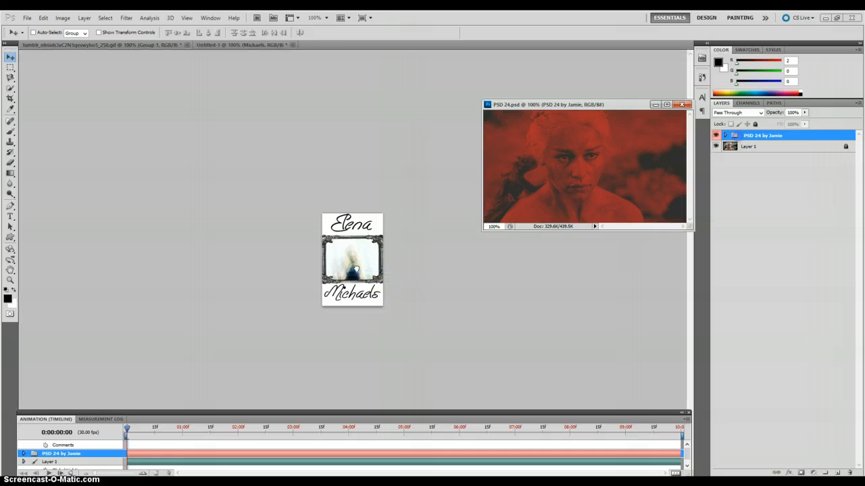
pyautogui.moveTo(735, 166); pyautogui.dragTo(735, 146)
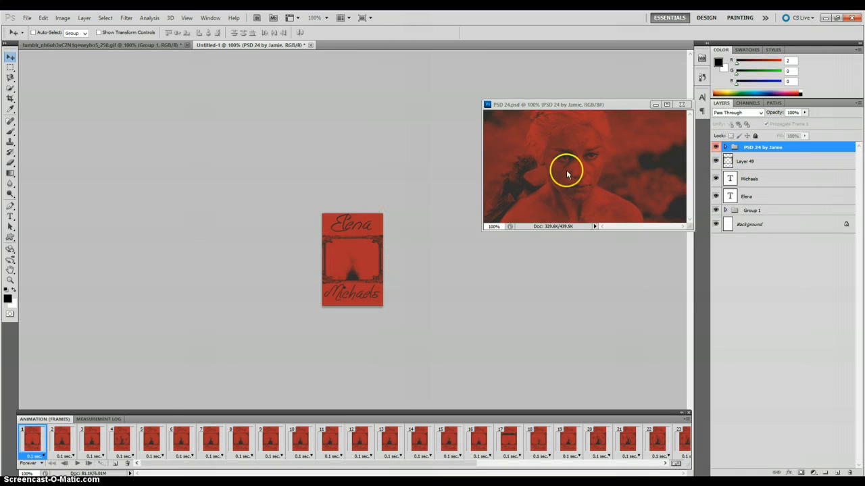
pyautogui.click(681, 105)
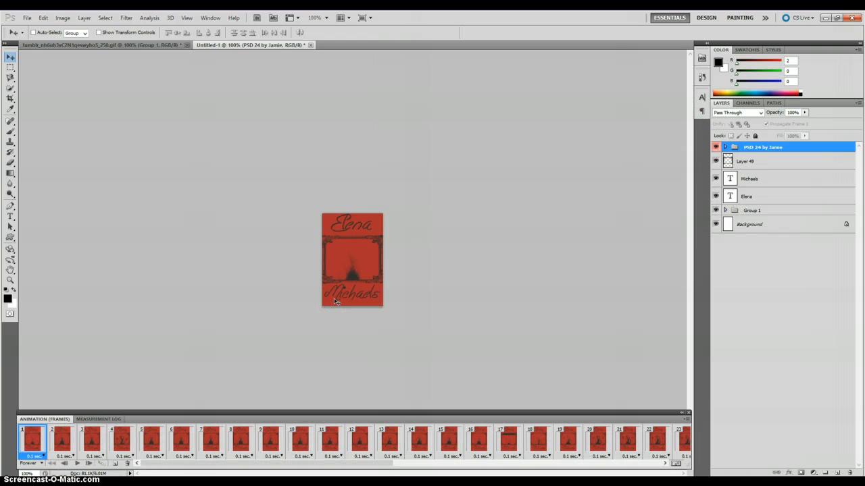
# Step: Duplicate the Background layer as Background copy and place the copy directly above Group 1
pyautogui.click(733, 229)
pyautogui.rightClick(733, 227)
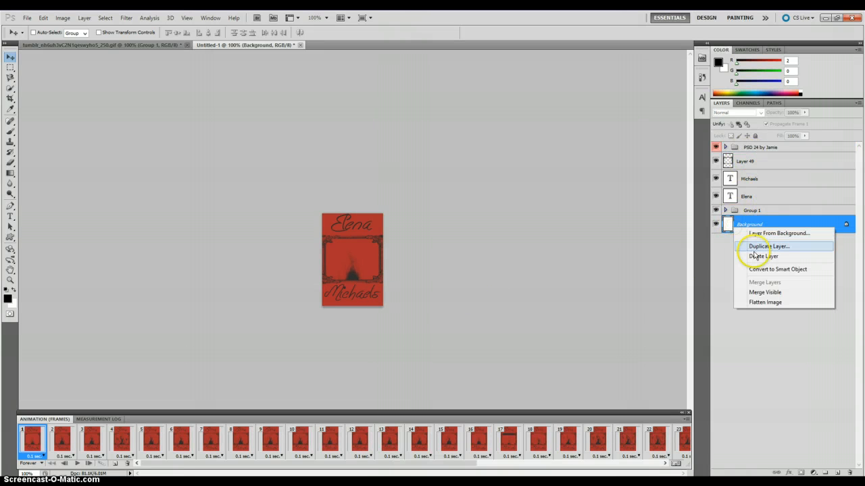
pyautogui.click(768, 247)
pyautogui.click(511, 158)
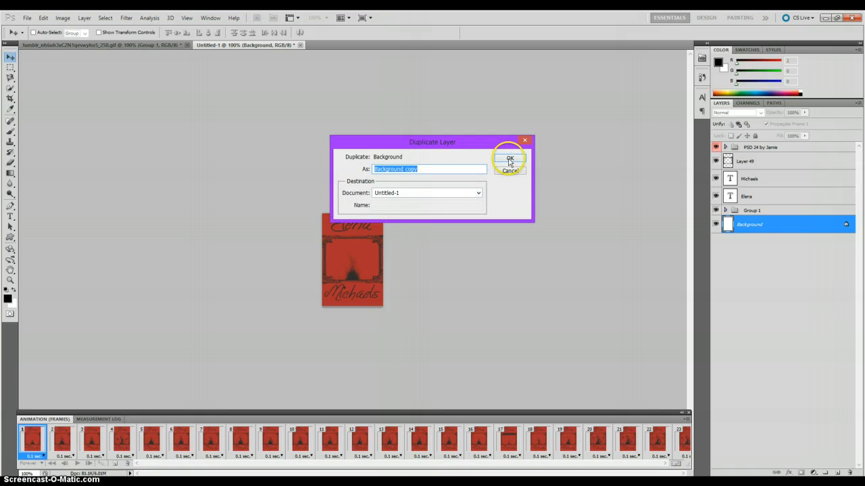
pyautogui.moveTo(731, 228); pyautogui.dragTo(735, 206)
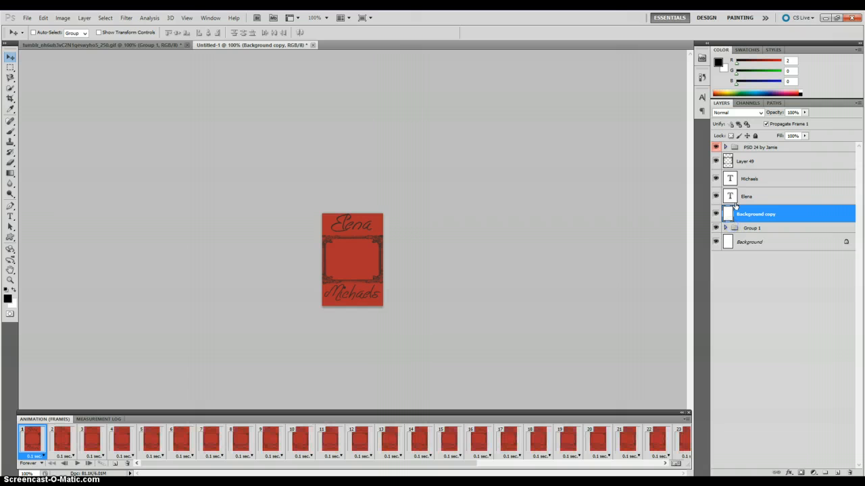
# Step: Move the PSD 24 coloring group below both name text layers and the frame, Layer 49, beneath Background copy
pyautogui.moveTo(735, 147); pyautogui.dragTo(738, 204)
pyautogui.moveTo(740, 151); pyautogui.dragTo(739, 226)
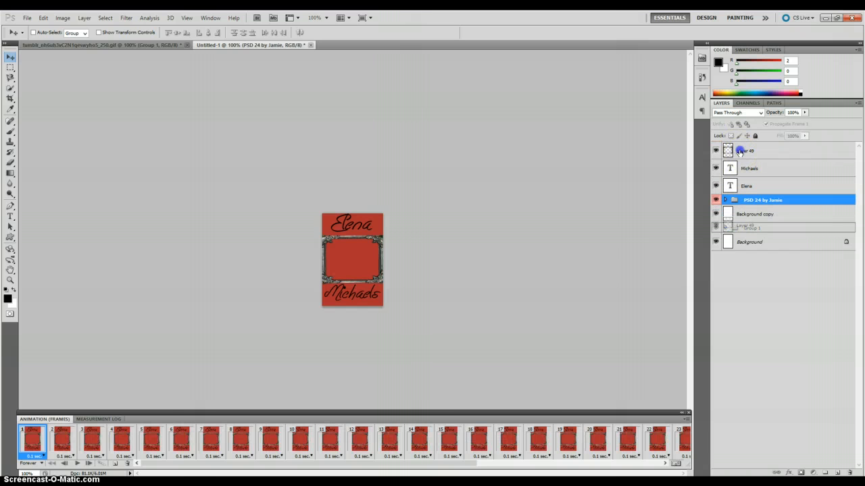
pyautogui.moveTo(739, 151); pyautogui.dragTo(749, 216)
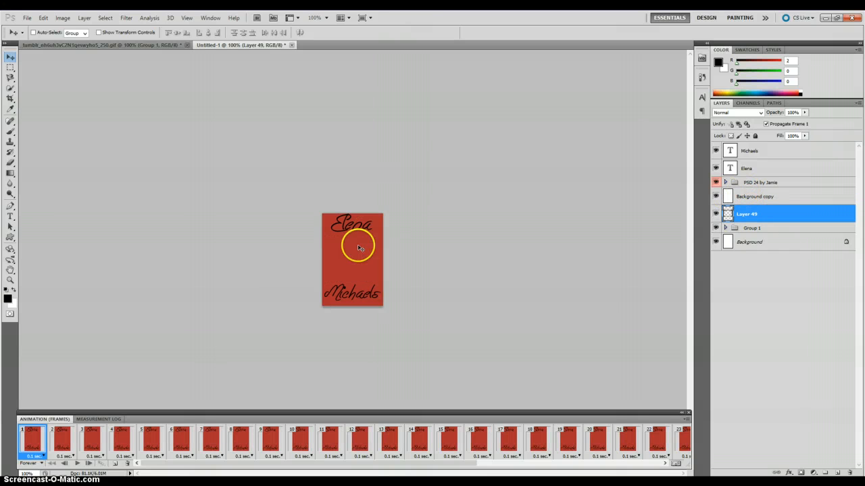
# Step: Set up the Eraser with a soft round brush at 0% hardness and a size of 24 px
pyautogui.click(10, 164)
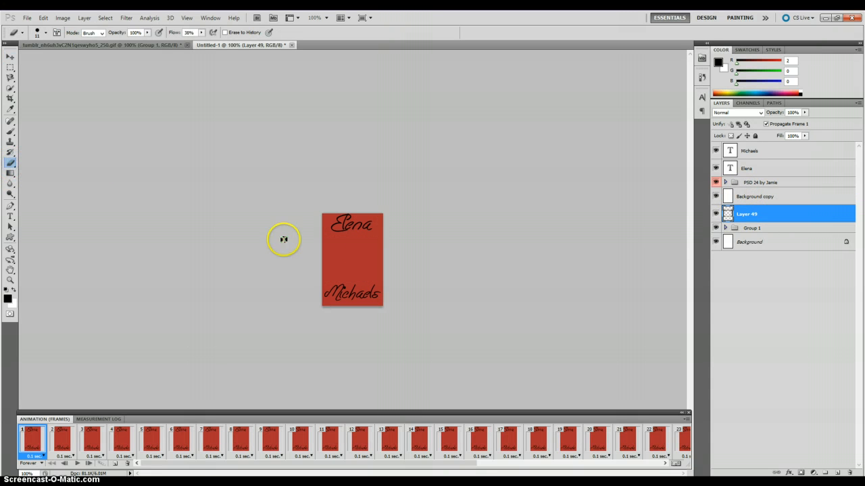
pyautogui.click(45, 32)
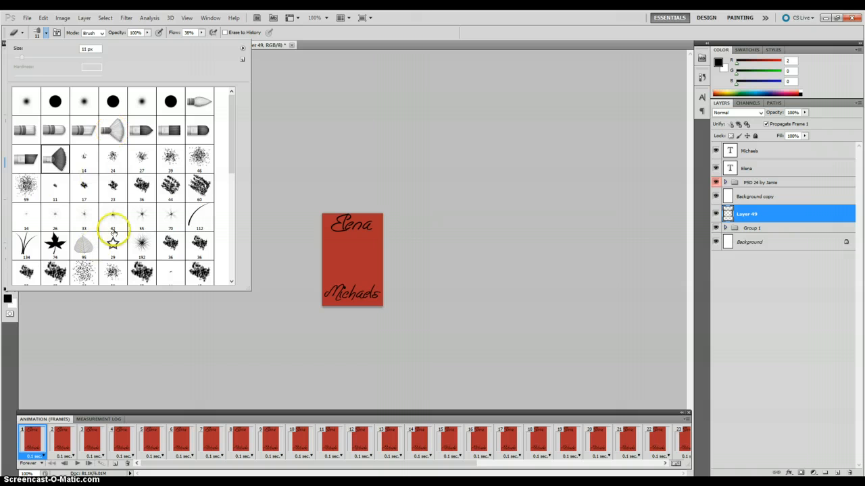
pyautogui.moveTo(230, 135)
pyautogui.mouseDown()
pyautogui.moveTo(244, 211)
pyautogui.moveTo(233, 104)
pyautogui.mouseUp()
pyautogui.click(139, 100)
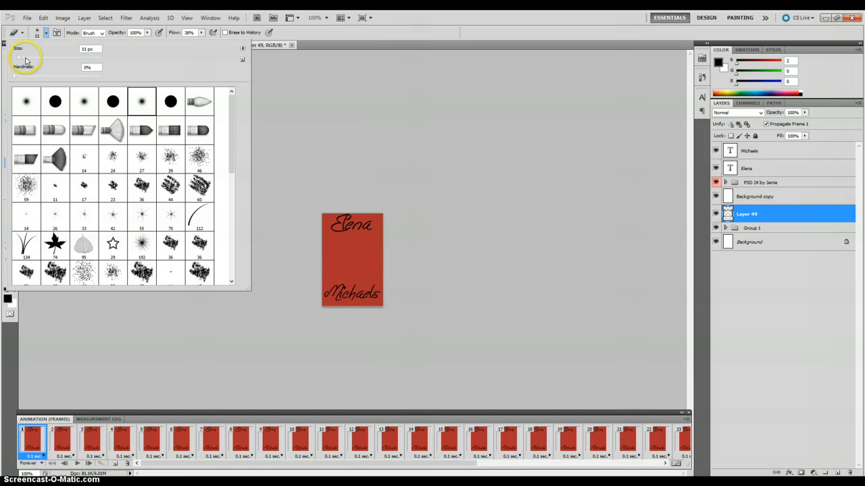
# Step: Try erasing at the left edge of Layer 49 and undo the eraser stroke
pyautogui.click(326, 252)
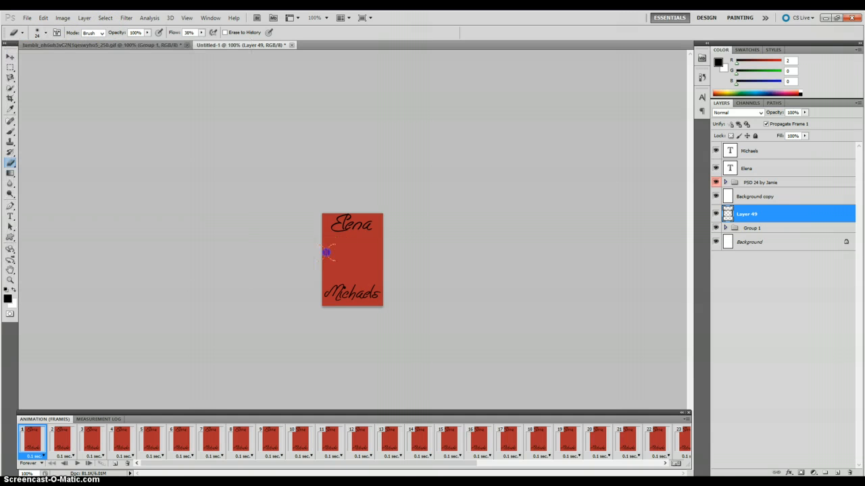
pyautogui.click(43, 17)
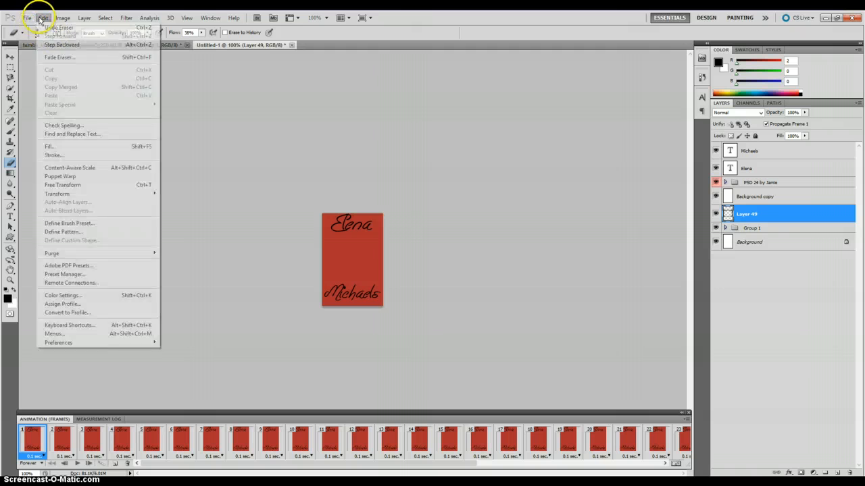
pyautogui.click(58, 42)
# Step: Move the PSD 24 coloring group beneath Background copy and erase a horizontal band across the middle of Background copy
pyautogui.click(747, 196)
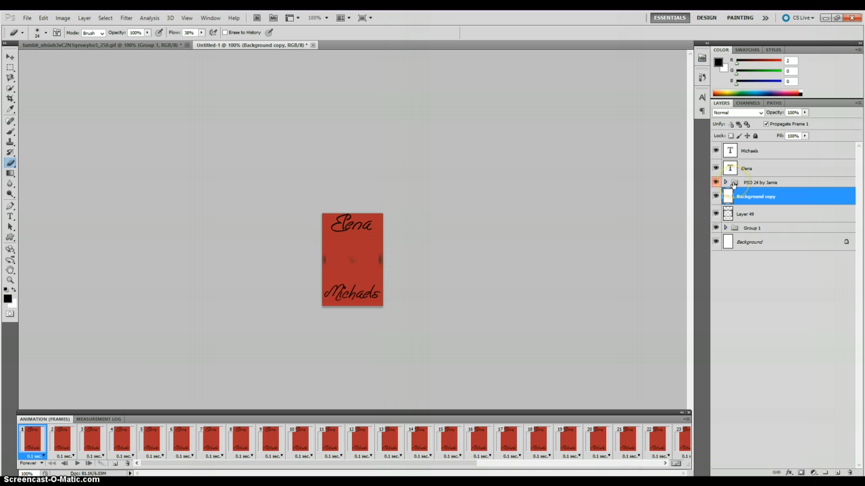
pyautogui.moveTo(734, 182); pyautogui.dragTo(736, 208)
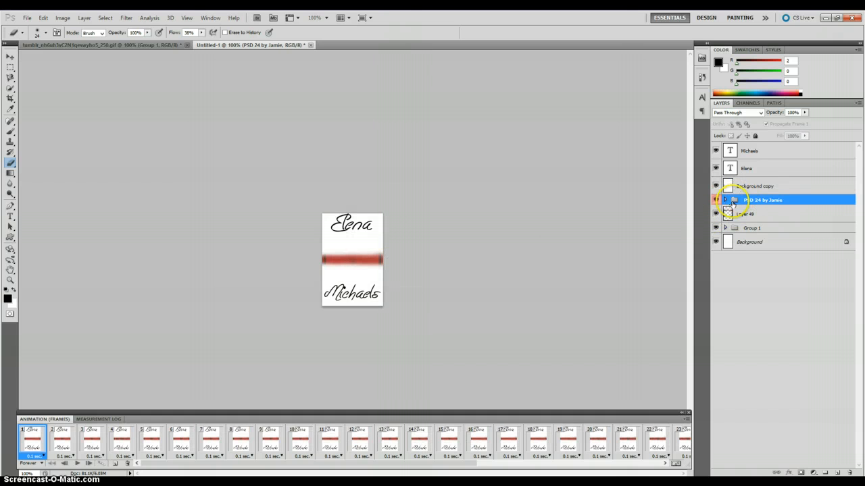
pyautogui.click(746, 194)
pyautogui.moveTo(346, 260); pyautogui.dragTo(388, 259)
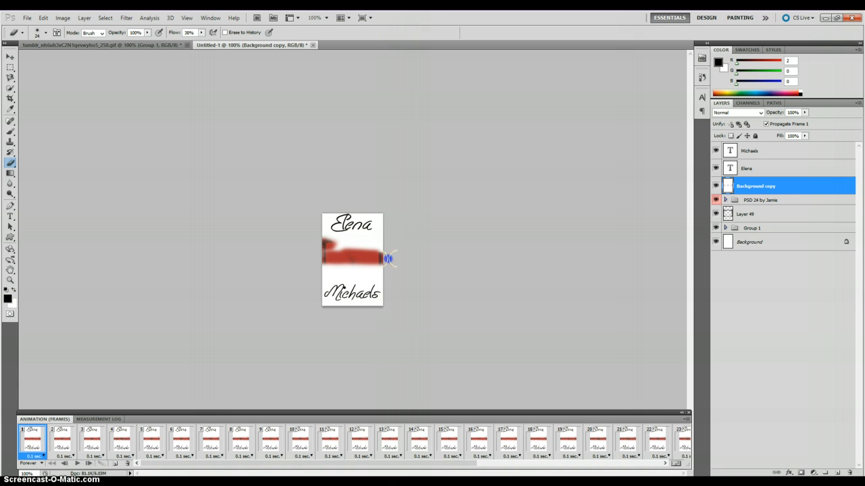
pyautogui.moveTo(337, 269); pyautogui.dragTo(323, 272)
# Step: Place the frame, Layer 49, above Background copy and erase the rest of Background copy inside the frame's opening
pyautogui.moveTo(758, 217); pyautogui.dragTo(755, 182)
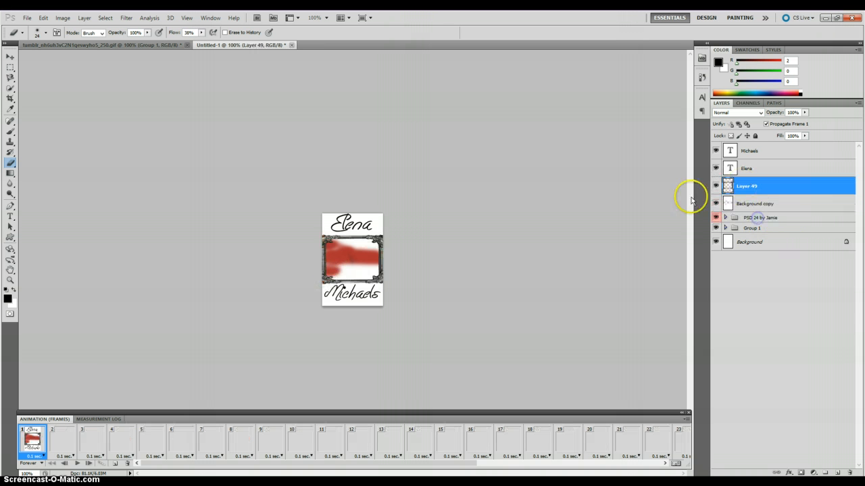
pyautogui.click(750, 202)
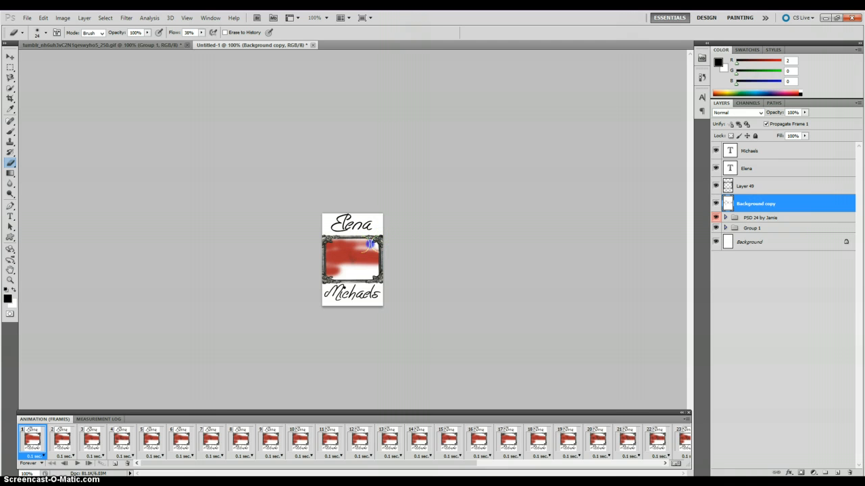
pyautogui.moveTo(370, 244); pyautogui.dragTo(370, 244)
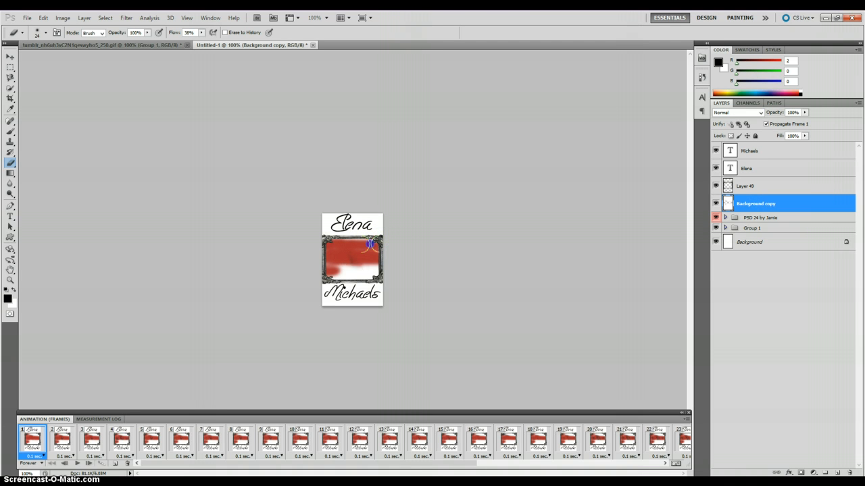
pyautogui.moveTo(334, 271)
pyautogui.mouseDown()
pyautogui.moveTo(354, 275)
pyautogui.moveTo(322, 274)
pyautogui.moveTo(382, 273)
pyautogui.moveTo(372, 243)
pyautogui.moveTo(317, 247)
pyautogui.moveTo(359, 268)
pyautogui.moveTo(366, 266)
pyautogui.moveTo(351, 268)
pyautogui.moveTo(346, 245)
pyautogui.moveTo(376, 241)
pyautogui.moveTo(358, 253)
pyautogui.moveTo(382, 265)
pyautogui.moveTo(326, 262)
pyautogui.moveTo(324, 248)
pyautogui.moveTo(347, 255)
pyautogui.moveTo(331, 275)
pyautogui.moveTo(379, 272)
pyautogui.moveTo(315, 272)
pyautogui.mouseUp()
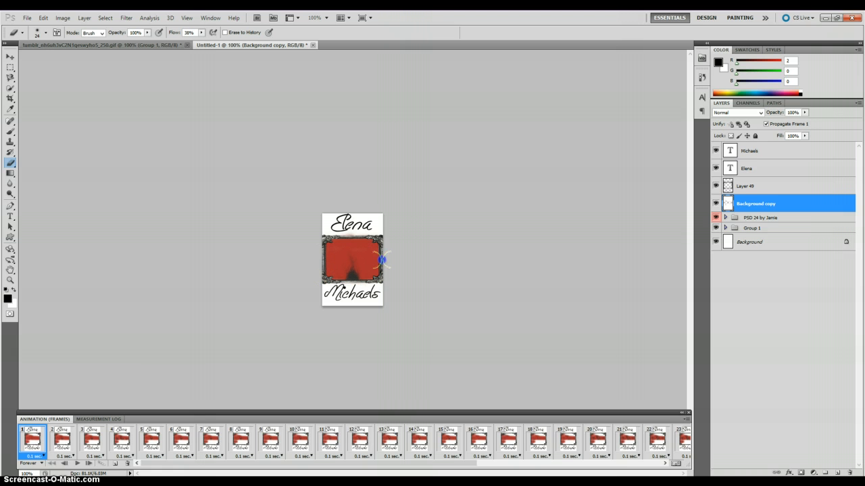
# Step: Play the animation to check the red coloring inside the frame, and stop the playback
pyautogui.click(77, 465)
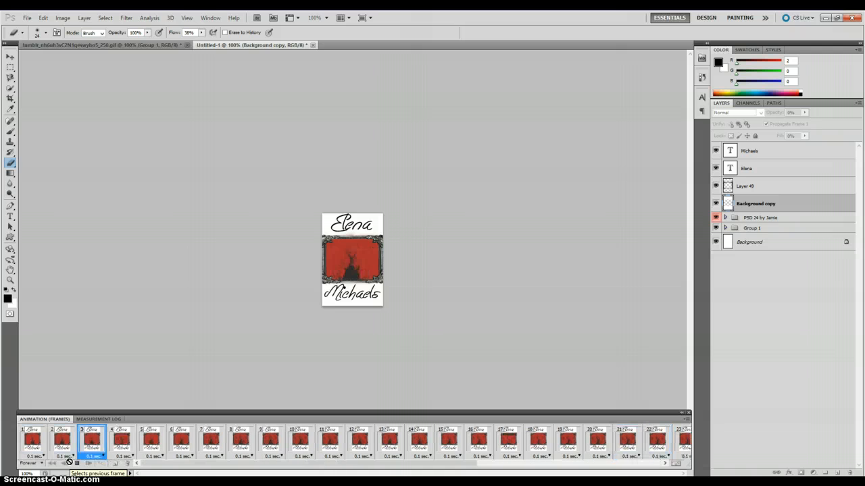
pyautogui.click(503, 335)
pyautogui.moveTo(787, 205); pyautogui.dragTo(789, 215)
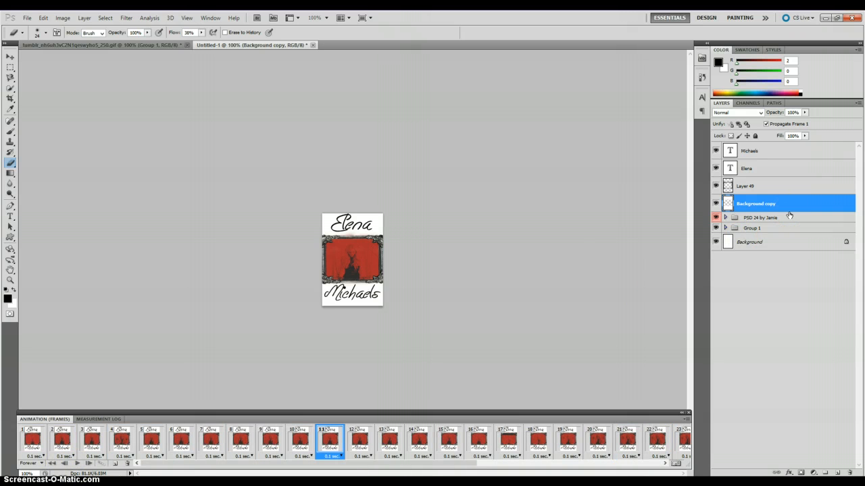
pyautogui.click(27, 18)
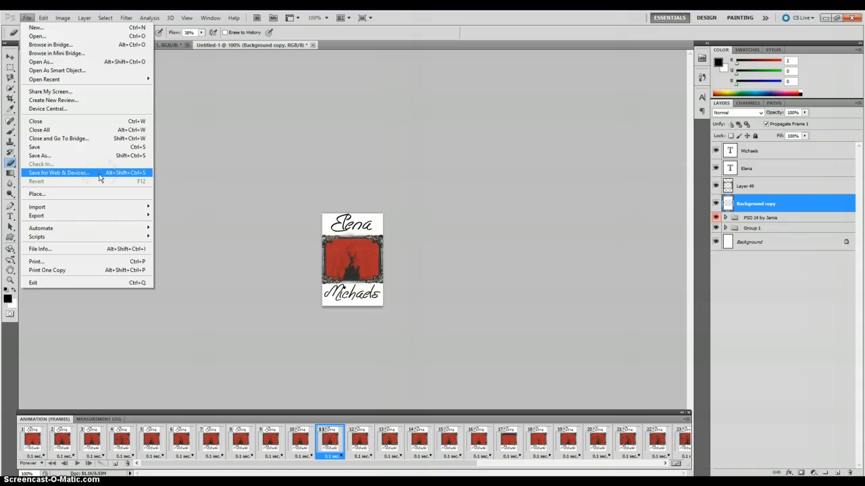
pyautogui.click(218, 164)
pyautogui.click(652, 271)
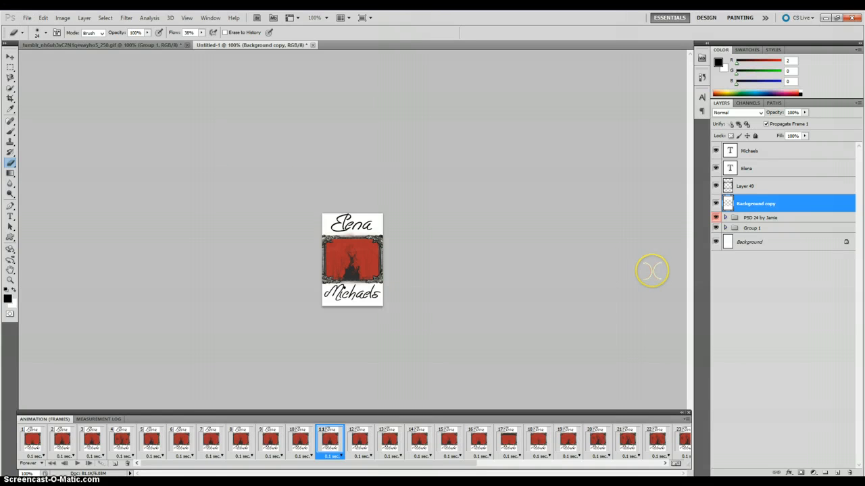